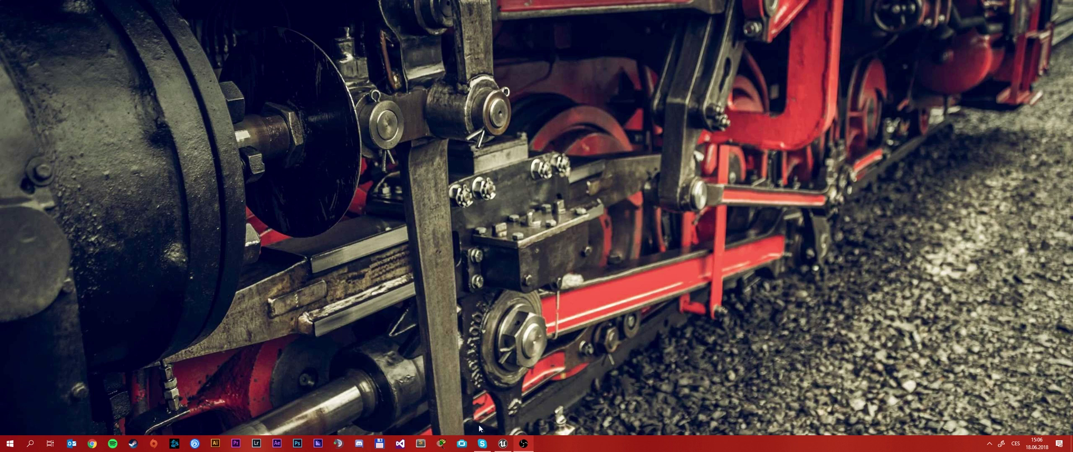
# Step: Restore the Unreal Editor window showing the ModTool folder with its Config asset
pyautogui.click(495, 446)
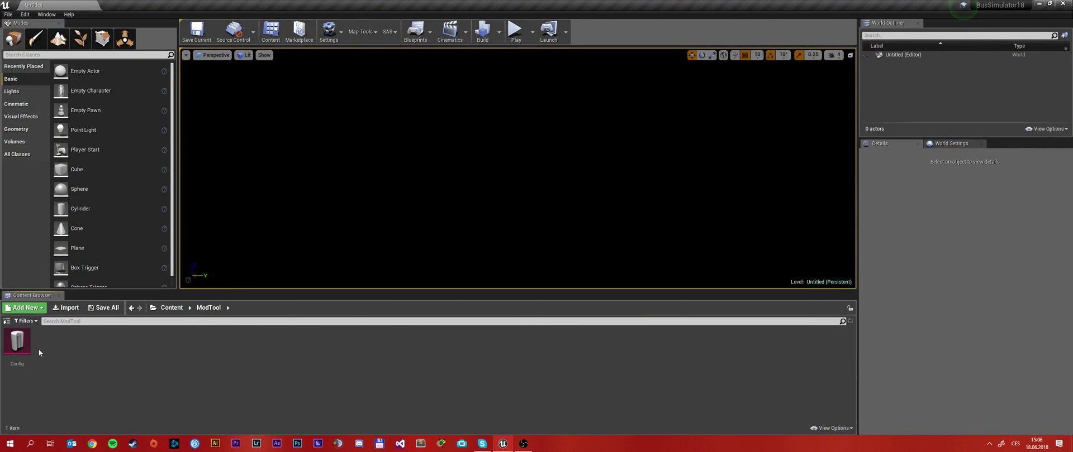
# Step: Open the ModTool Config asset and check its game path, SteamCMD path and Steam user name
pyautogui.doubleClick(18, 342)
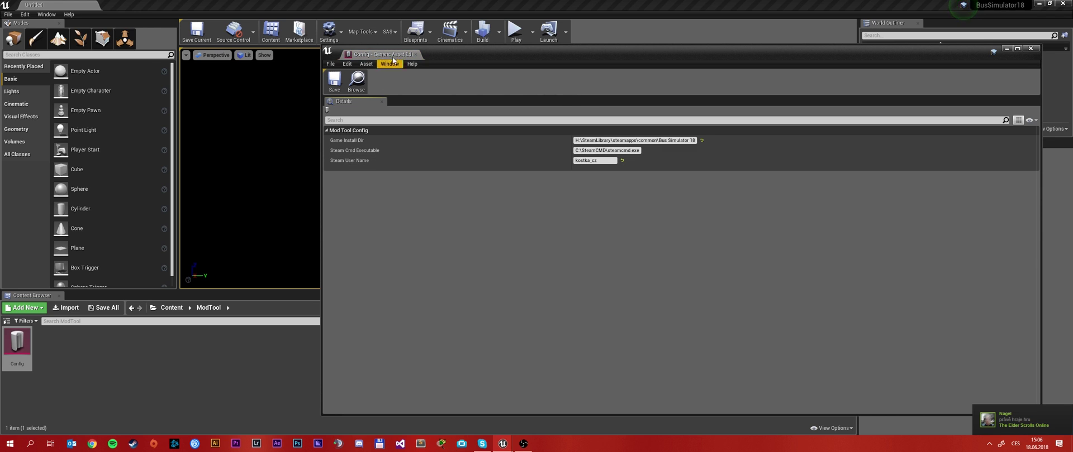
pyautogui.moveTo(393, 57); pyautogui.dragTo(364, 71)
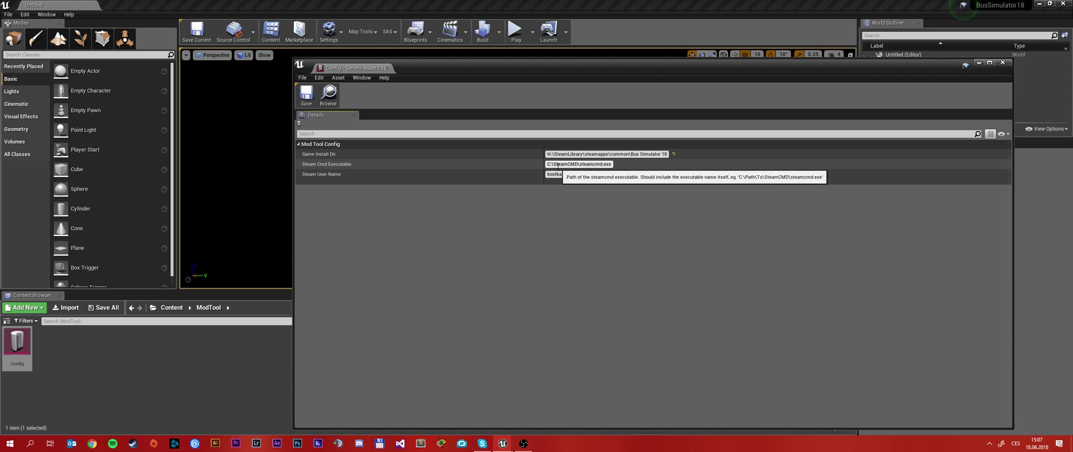
pyautogui.click(580, 174)
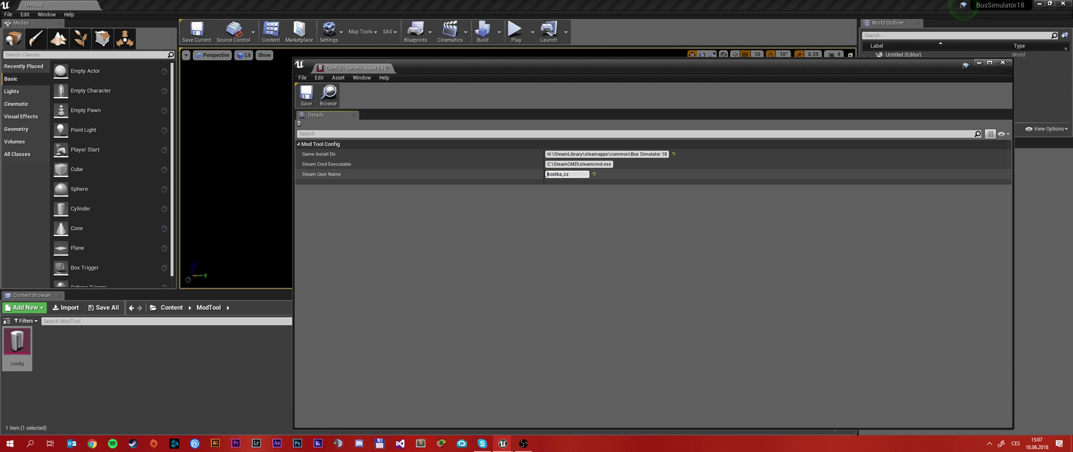
# Step: Exit the Steam client from its Steam menu
pyautogui.click(132, 444)
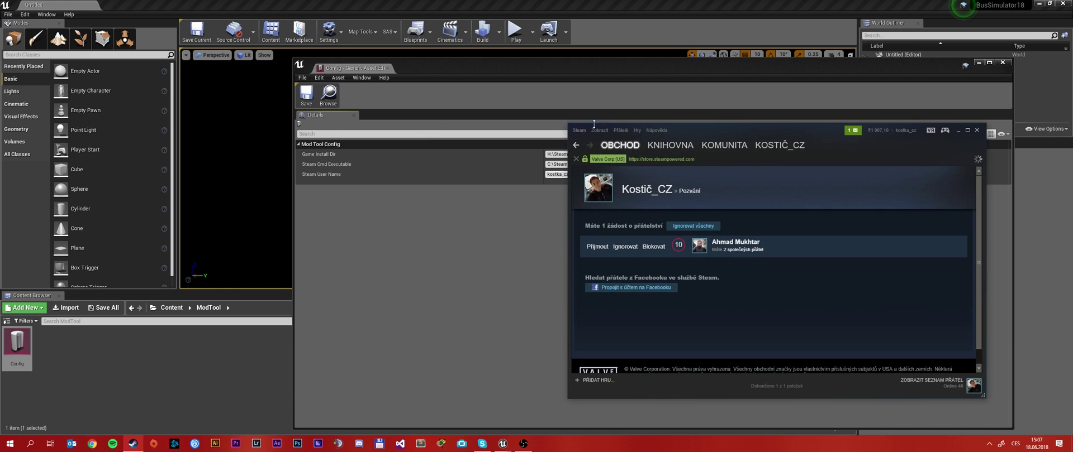
pyautogui.click(580, 130)
pyautogui.click(581, 192)
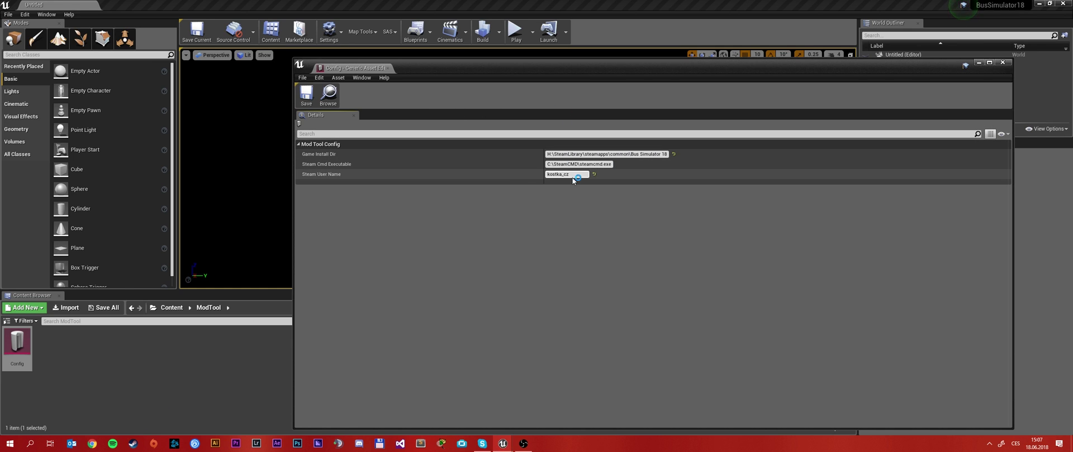
pyautogui.click(573, 175)
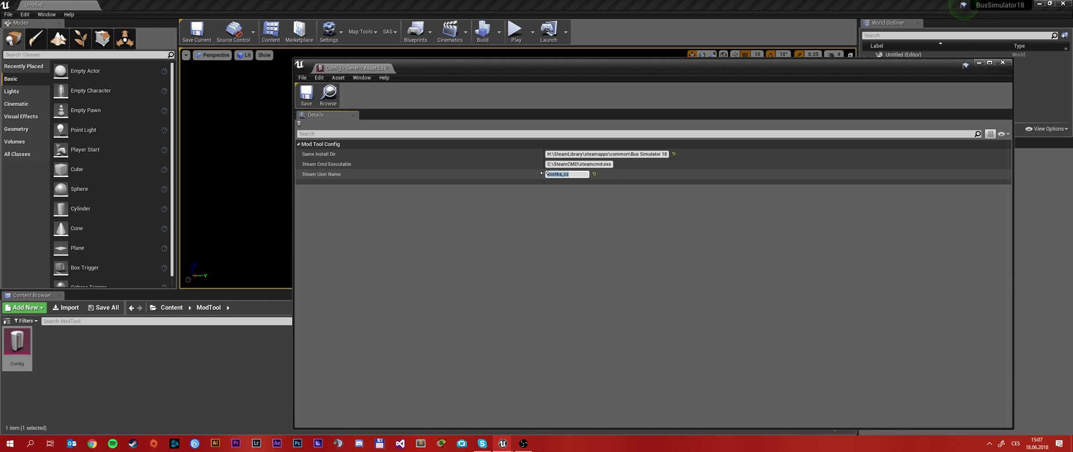
# Step: Enter the Steam account name in the login window, compare it with the Config, then close the window
pyautogui.click(133, 444)
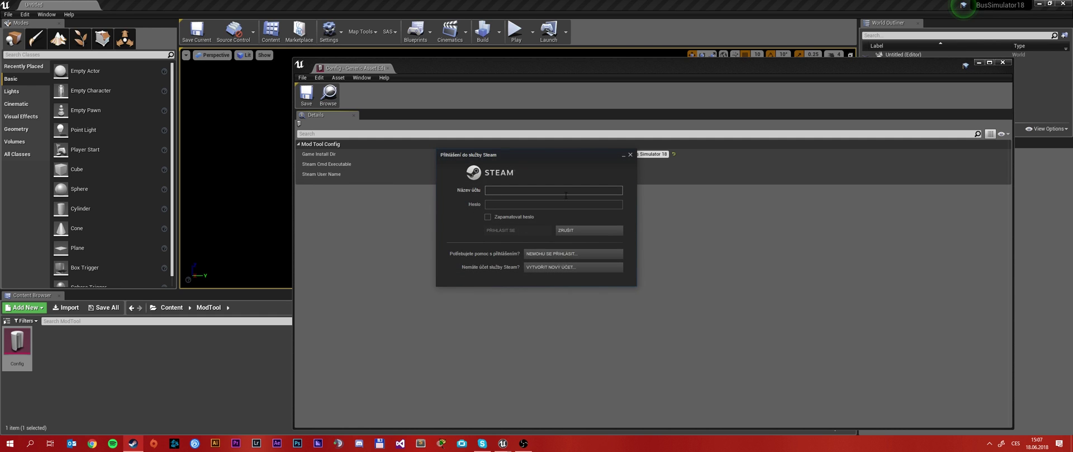
pyautogui.moveTo(649, 179); pyautogui.dragTo(731, 190)
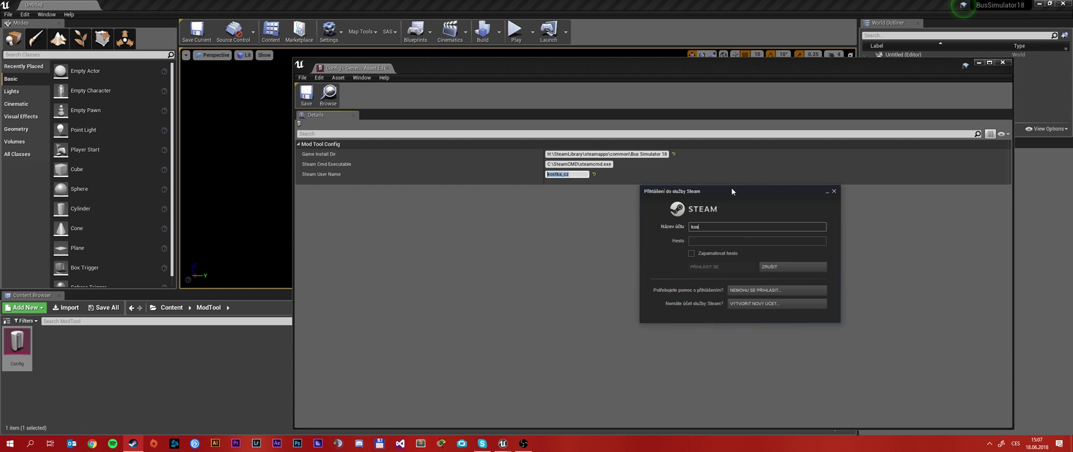
pyautogui.write('kostka_cz')
pyautogui.click(556, 179)
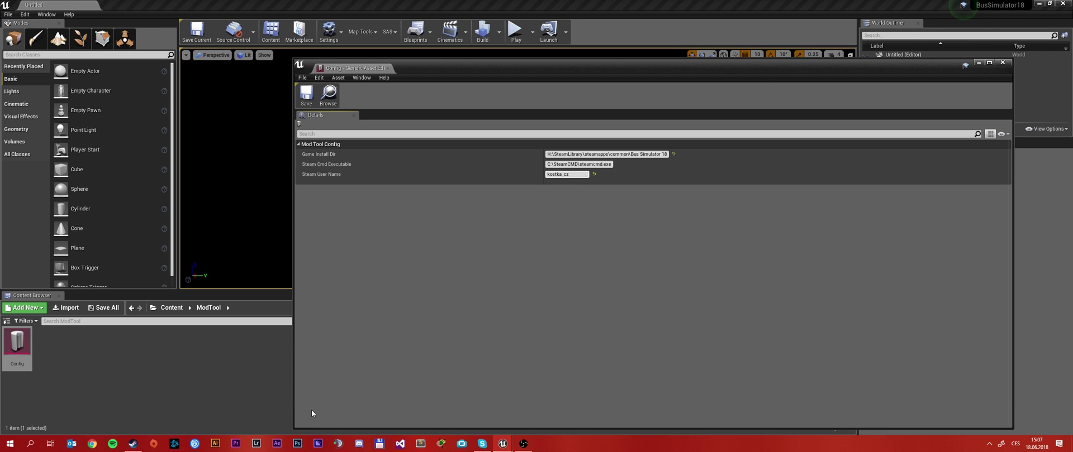
pyautogui.click(143, 444)
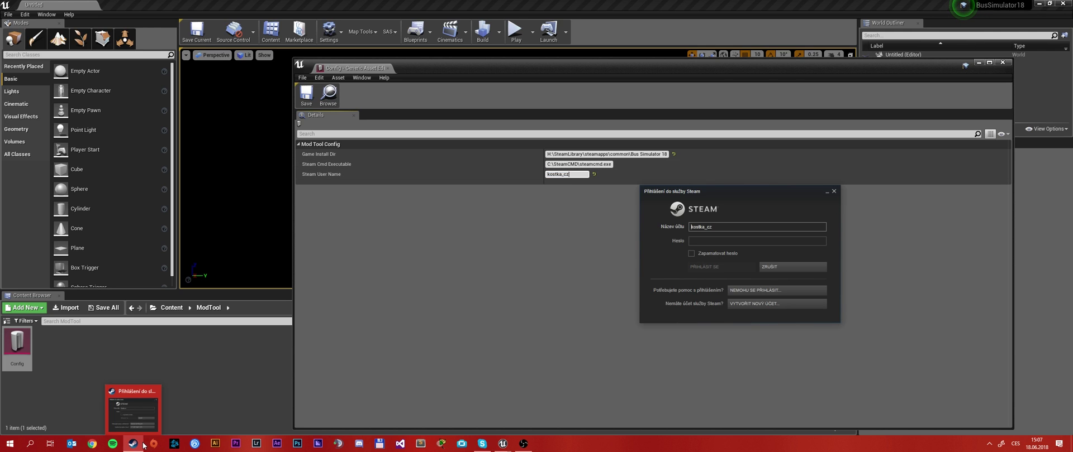
pyautogui.click(834, 192)
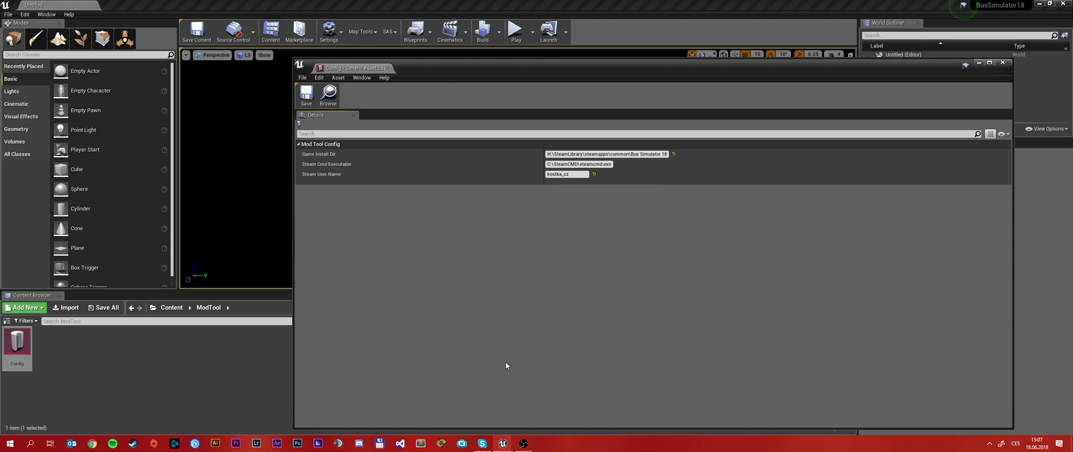
# Step: Close the Config editor and browse to the _game_ > Bus folder
pyautogui.click(997, 64)
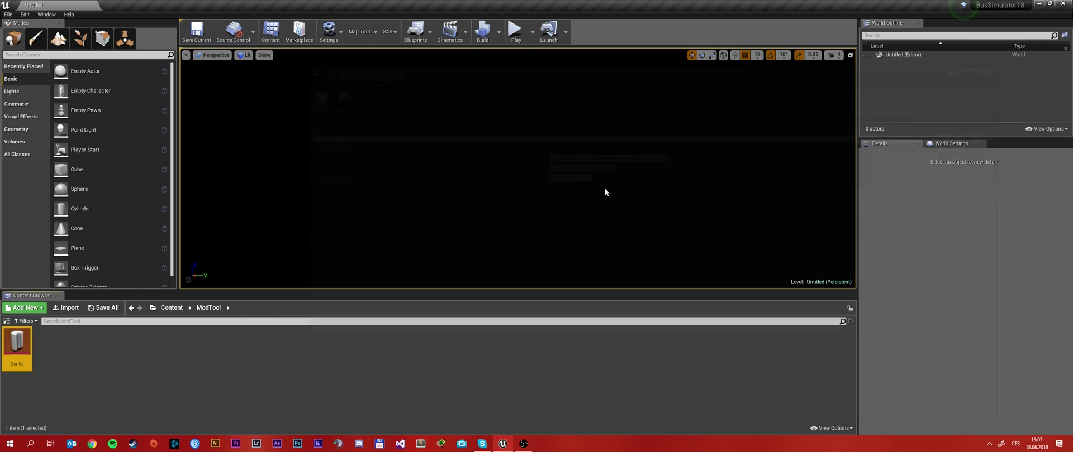
pyautogui.click(154, 308)
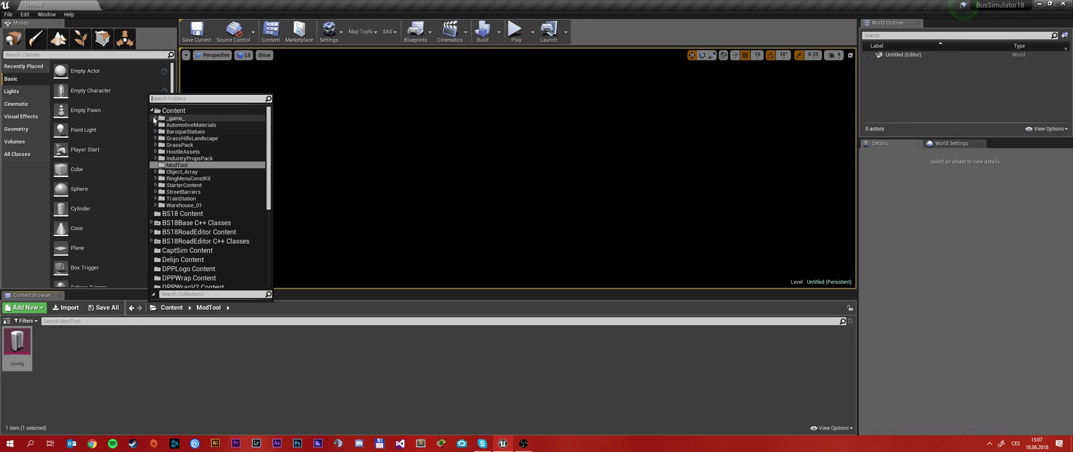
pyautogui.click(155, 119)
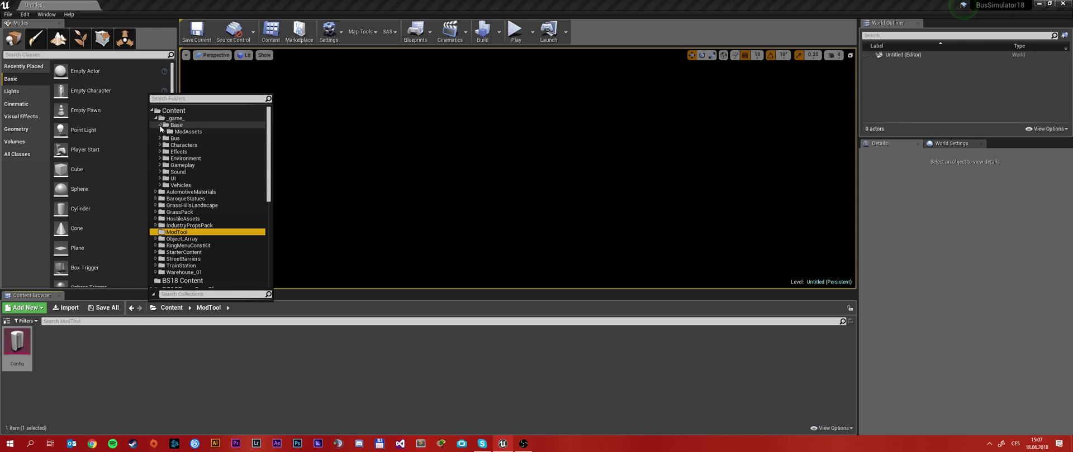
pyautogui.click(160, 125)
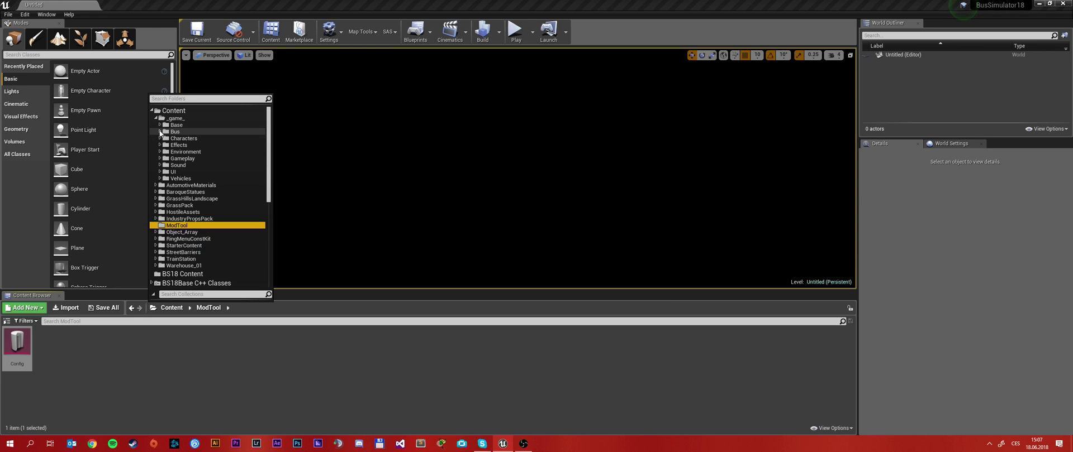
pyautogui.click(159, 126)
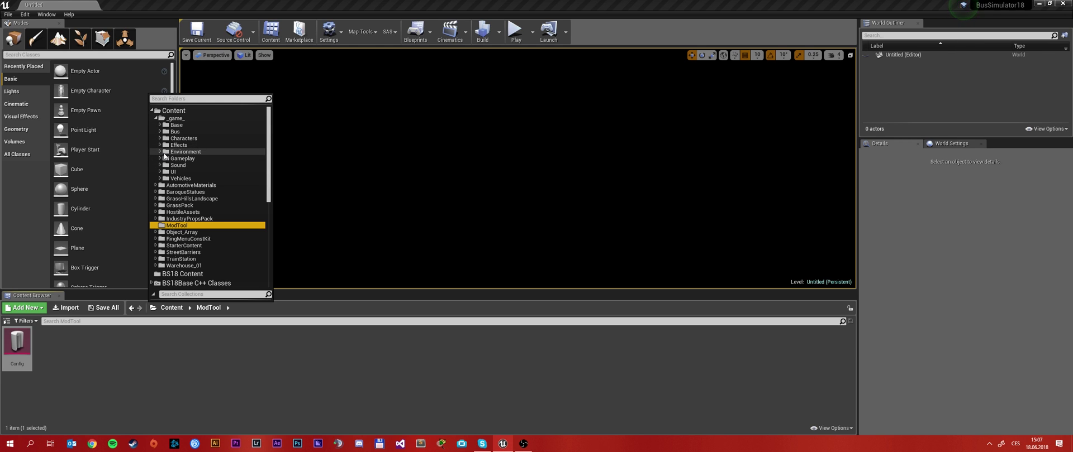
pyautogui.click(174, 132)
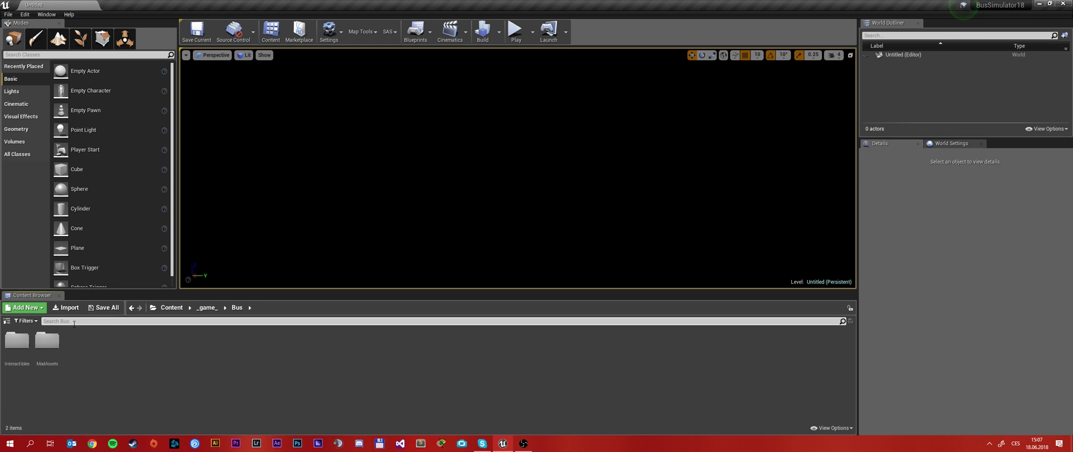
# Step: Open ModAssets > Decals to reveal the T_testDecal texture
pyautogui.doubleClick(46, 341)
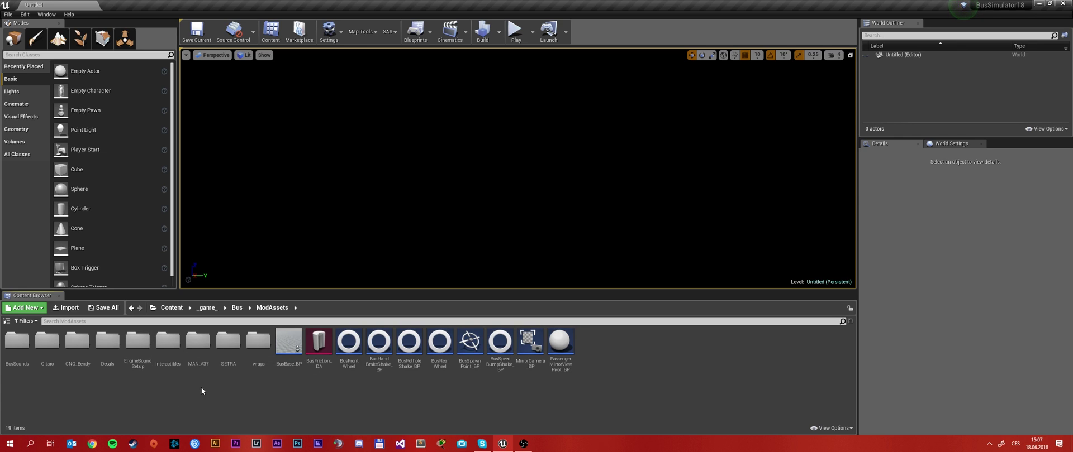
pyautogui.doubleClick(107, 344)
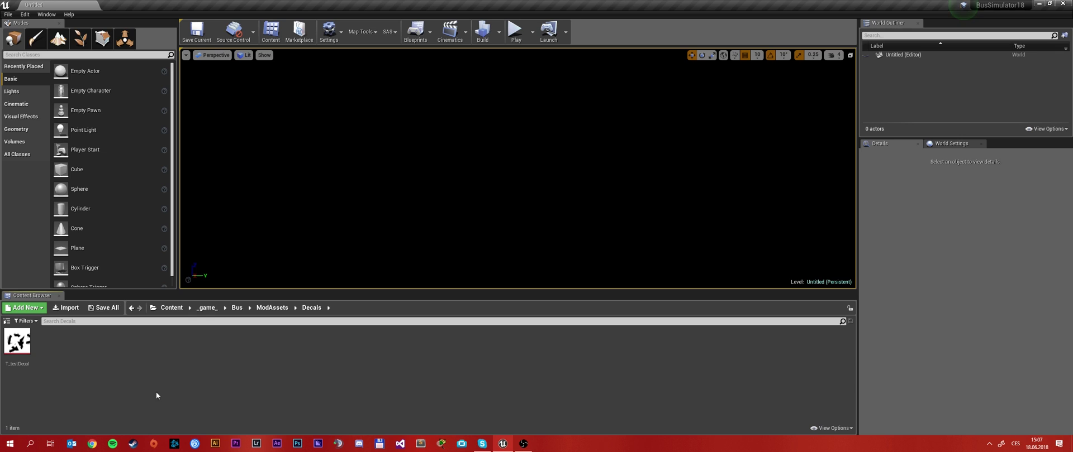
pyautogui.click(18, 338)
pyautogui.click(87, 377)
pyautogui.rightClick(104, 352)
pyautogui.moveTo(230, 295)
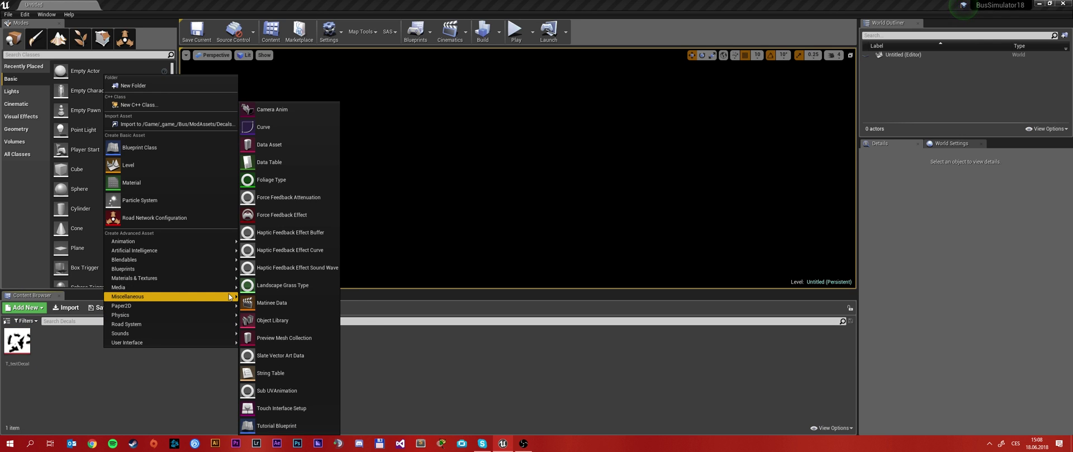
pyautogui.click(269, 145)
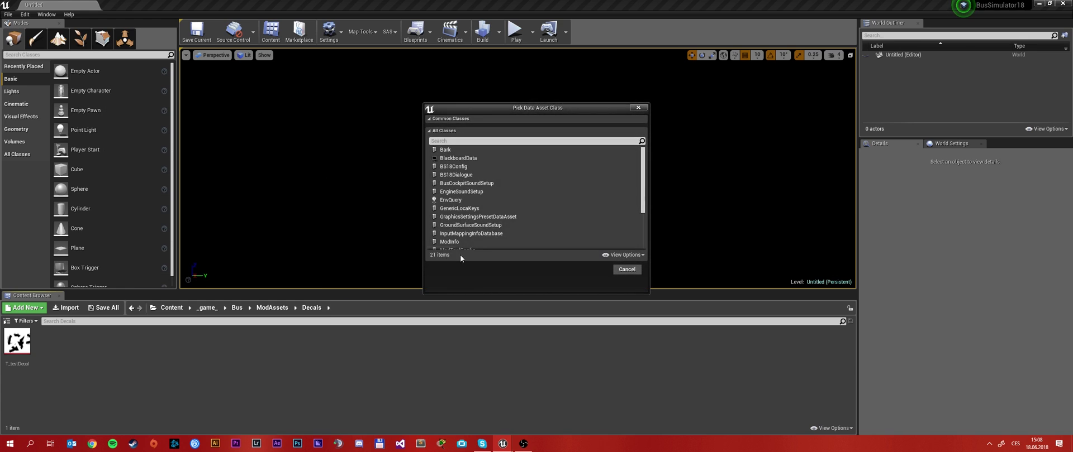
pyautogui.click(471, 242)
pyautogui.click(575, 269)
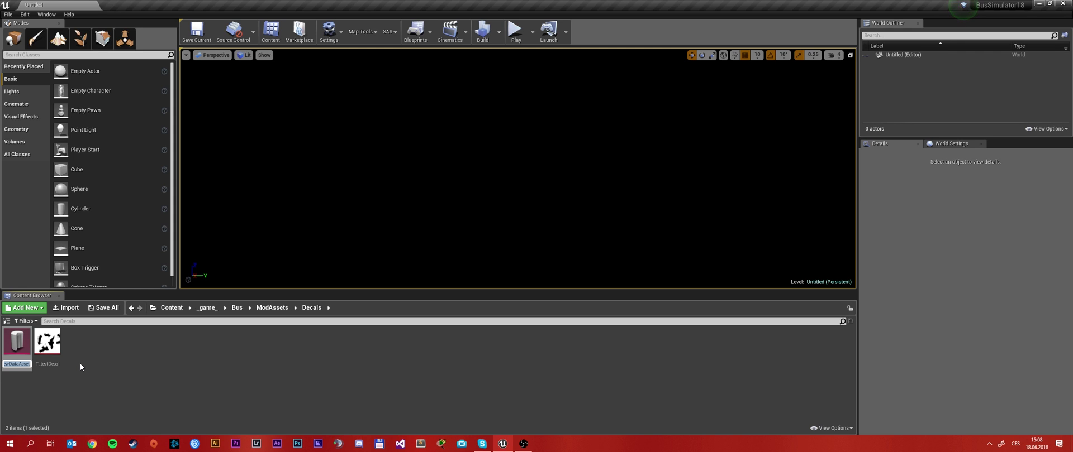
pyautogui.press('Return')
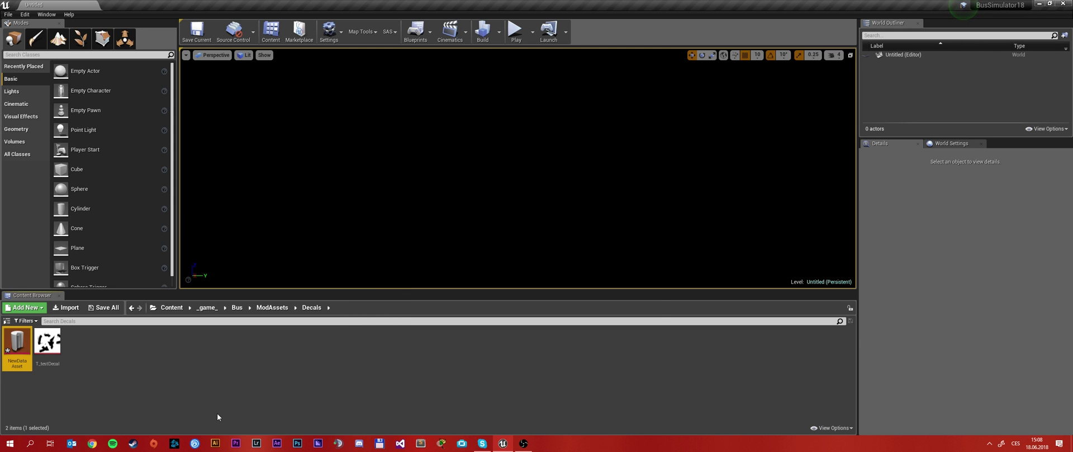
pyautogui.press('Delete')
pyautogui.click(514, 358)
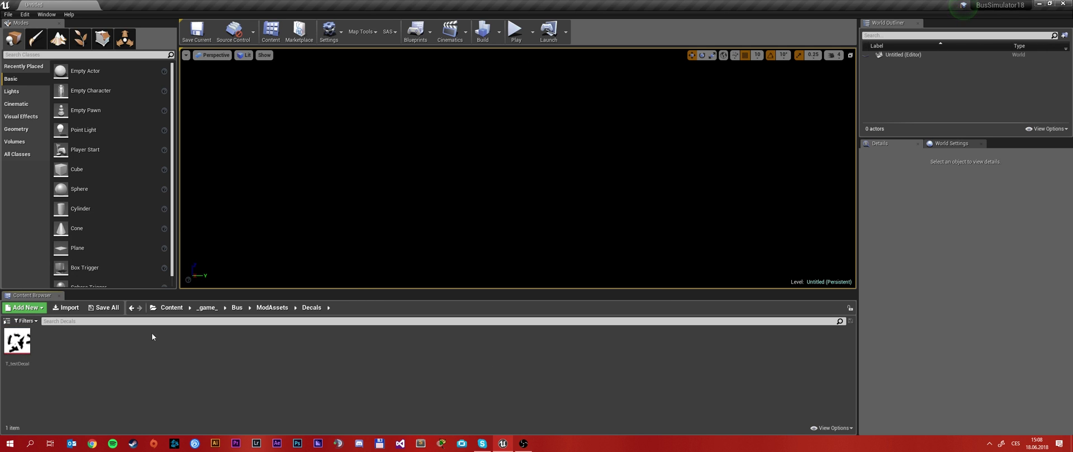
pyautogui.click(26, 14)
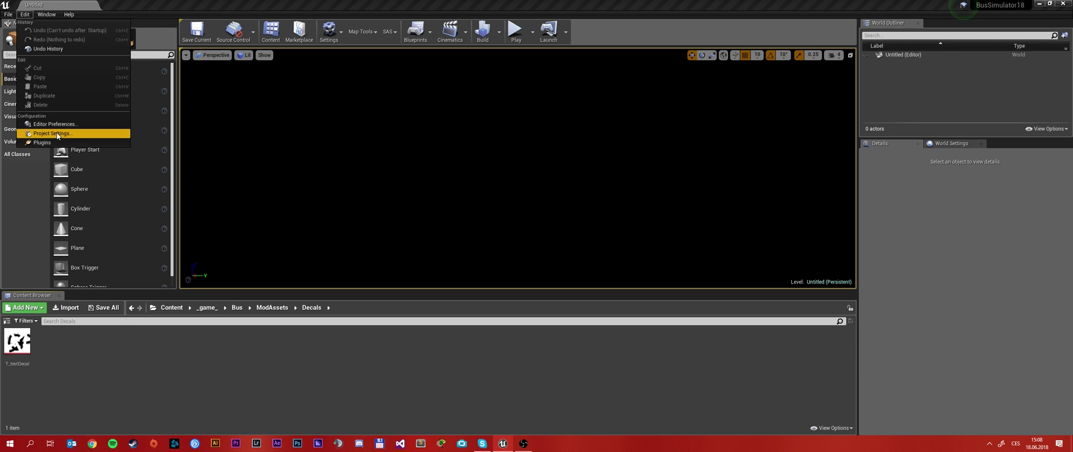
pyautogui.click(44, 143)
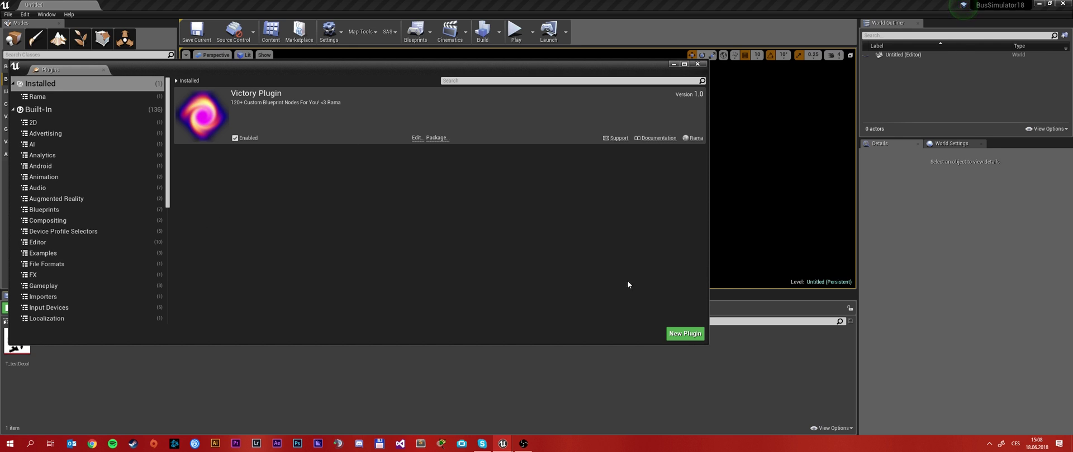
pyautogui.click(680, 334)
pyautogui.moveTo(715, 60); pyautogui.dragTo(394, 70)
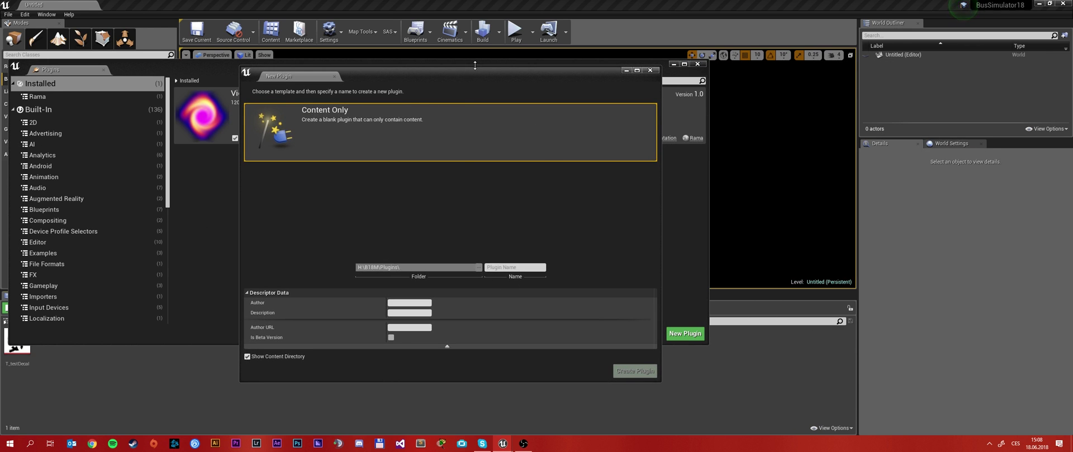
pyautogui.click(649, 71)
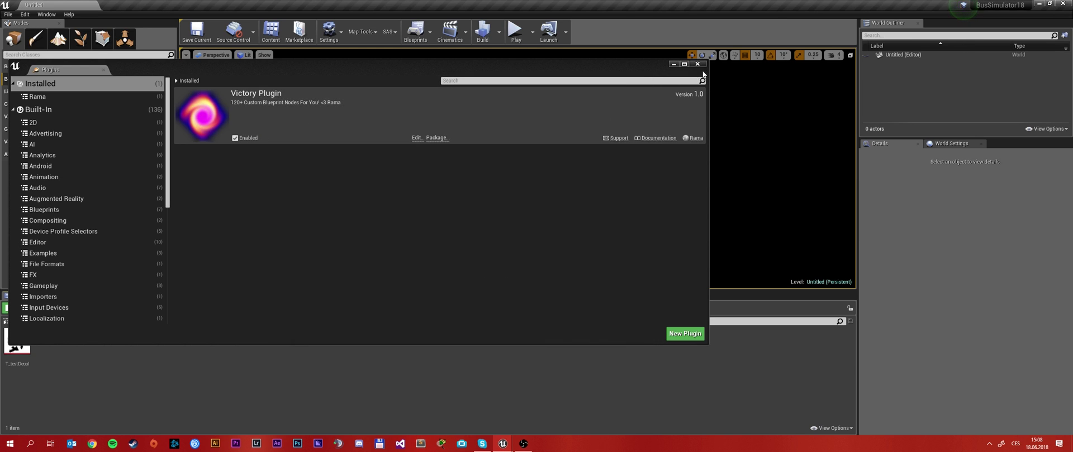
pyautogui.click(697, 63)
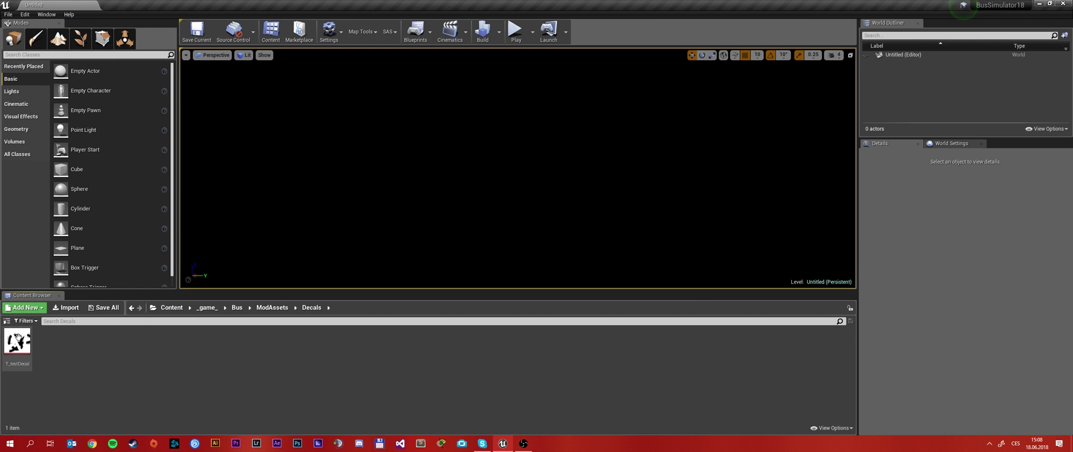
# Step: Enable Show Plugin Content in View Options and return to the MercedesConcept Content folder
pyautogui.click(153, 308)
pyautogui.click(158, 309)
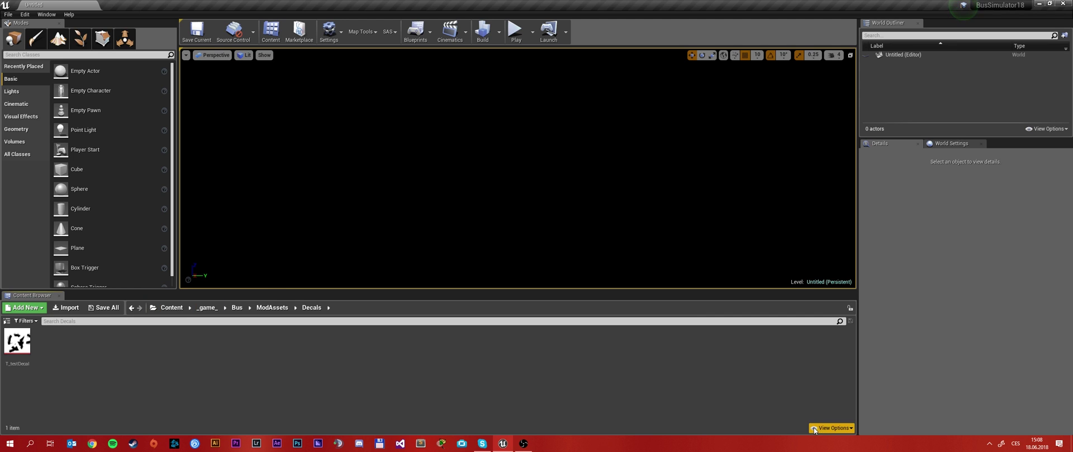
pyautogui.click(833, 428)
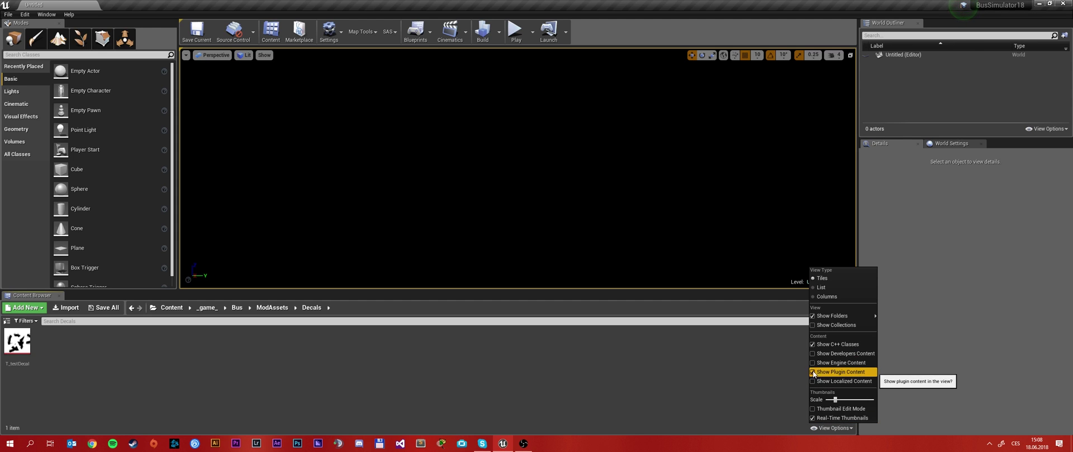
pyautogui.click(721, 371)
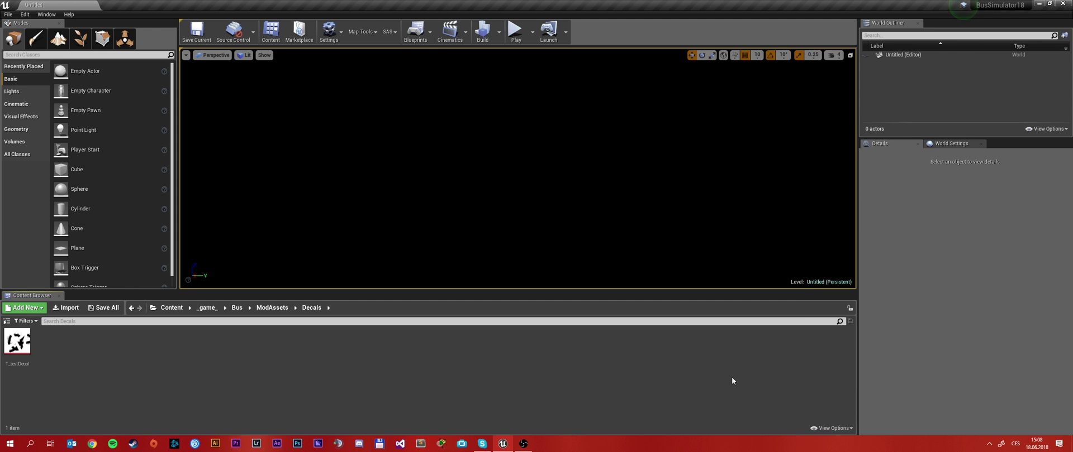
pyautogui.click(843, 430)
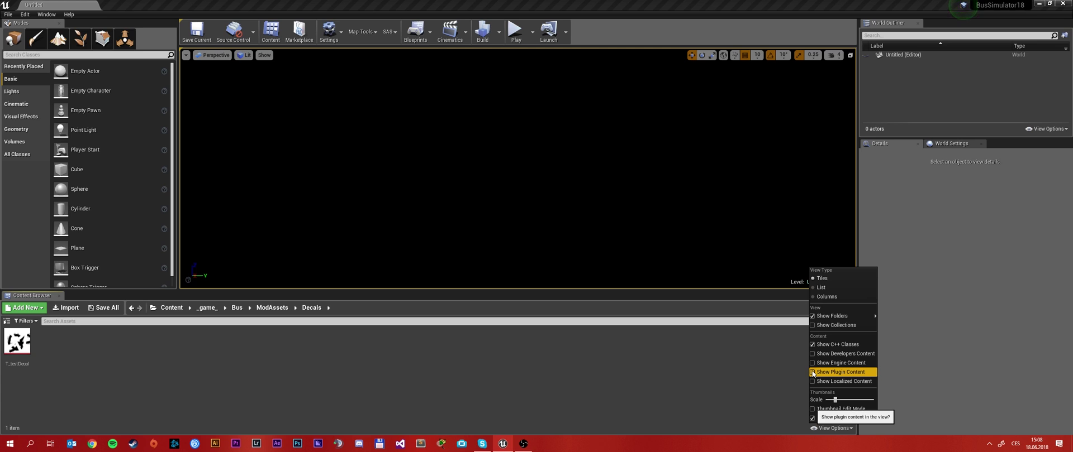
pyautogui.click(836, 410)
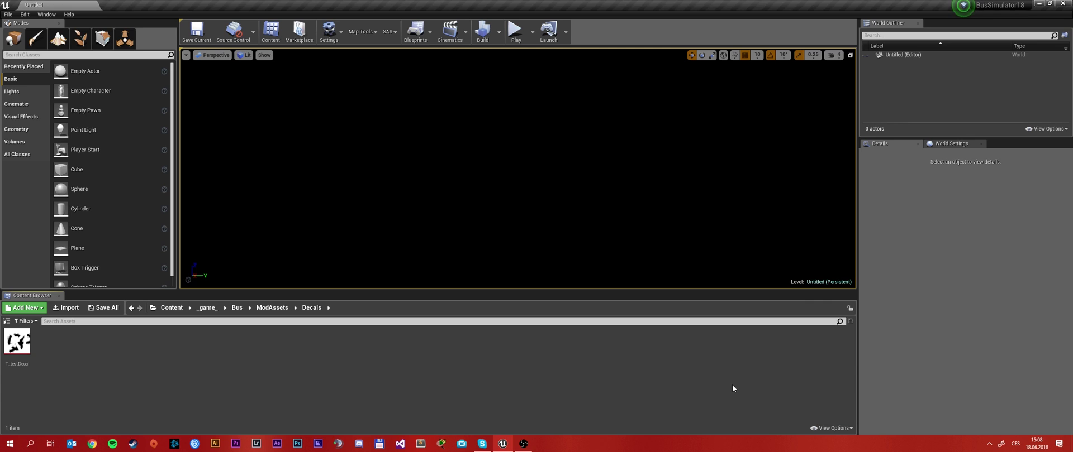
pyautogui.click(133, 308)
pyautogui.click(154, 308)
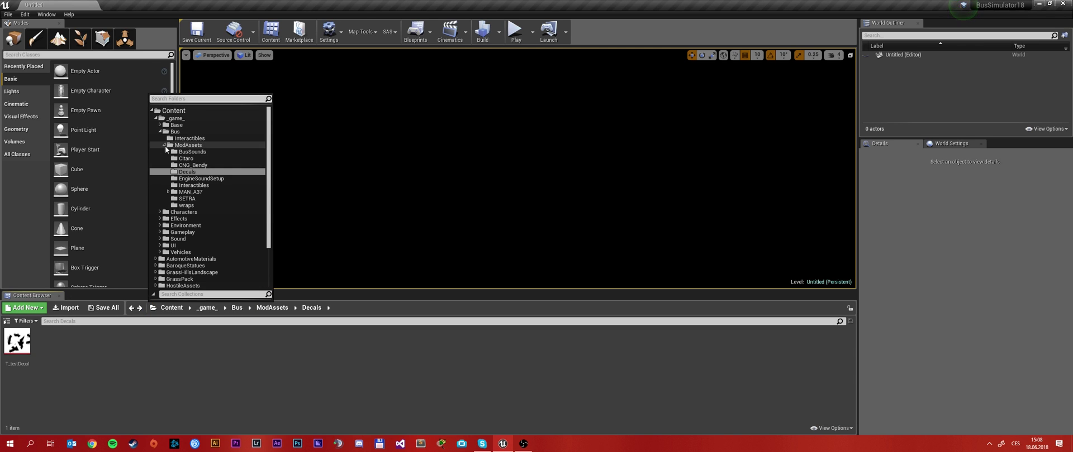
pyautogui.click(378, 362)
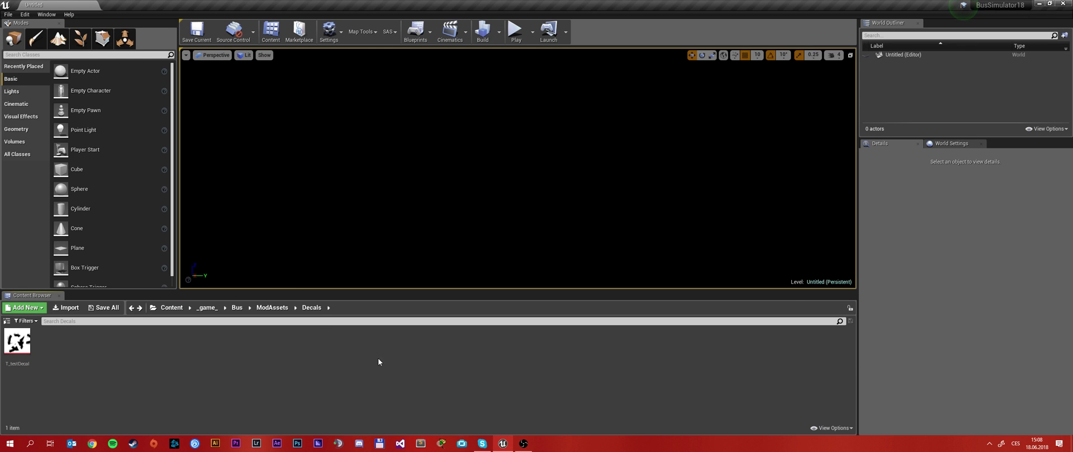
pyautogui.click(826, 429)
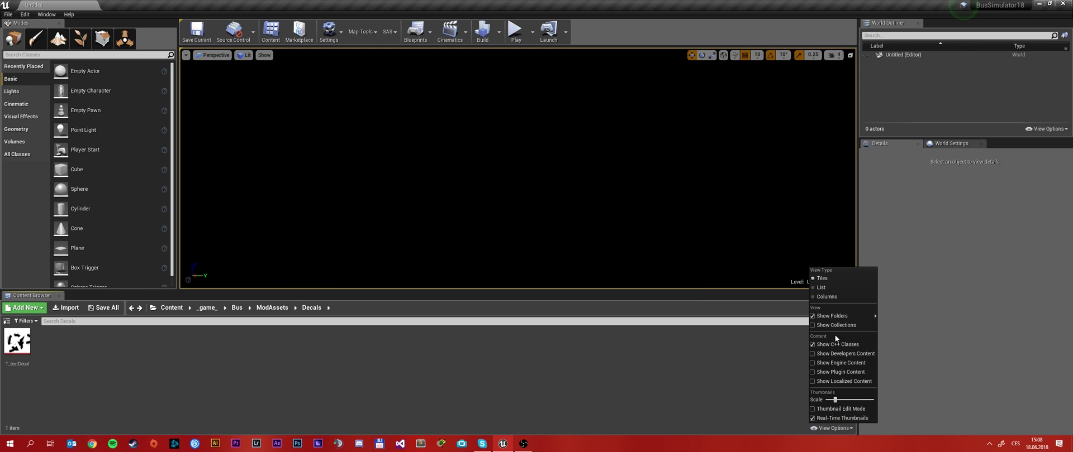
pyautogui.click(830, 373)
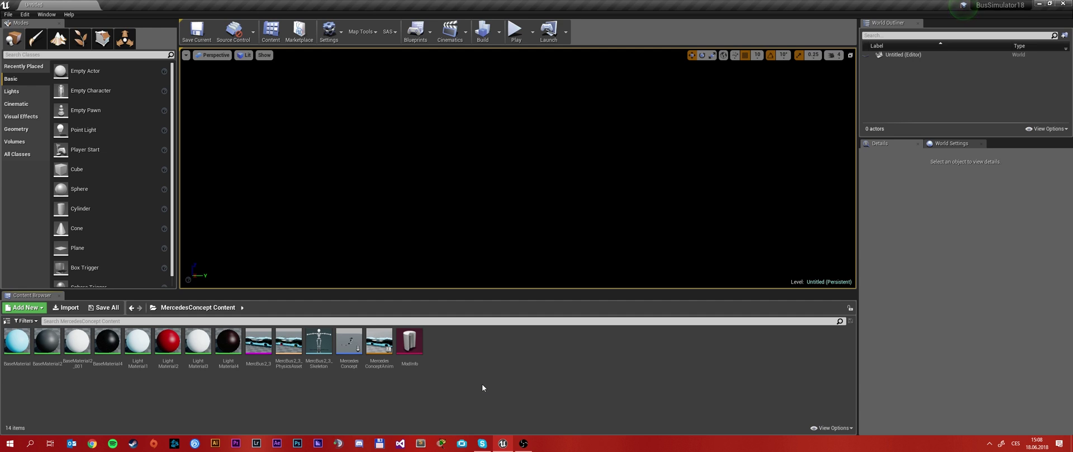
# Step: Browse to the SimUK Content folder
pyautogui.click(131, 309)
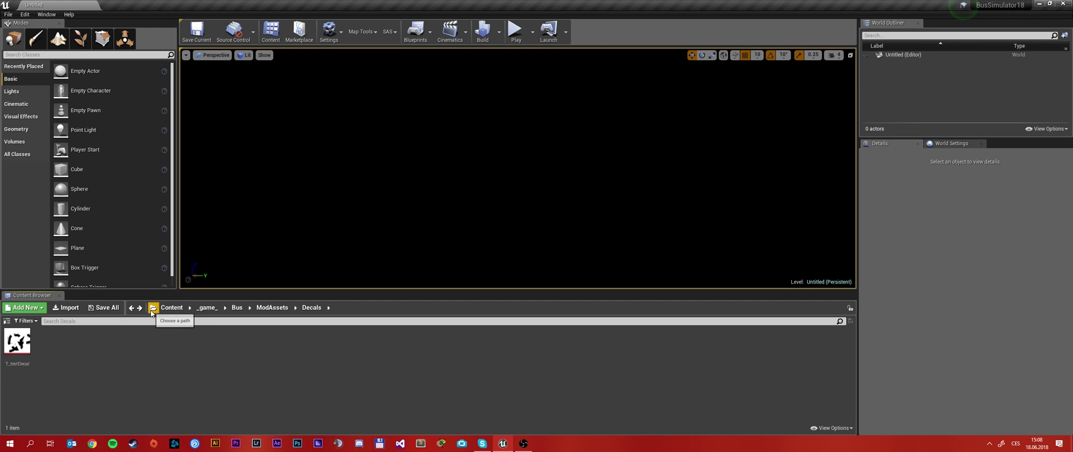
pyautogui.click(153, 309)
pyautogui.scroll(-10, 203, 271)
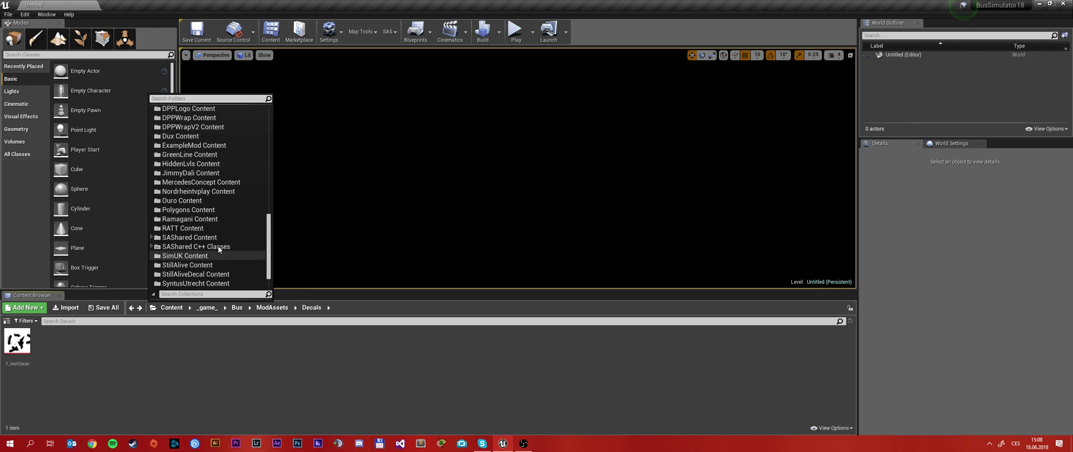
pyautogui.click(209, 257)
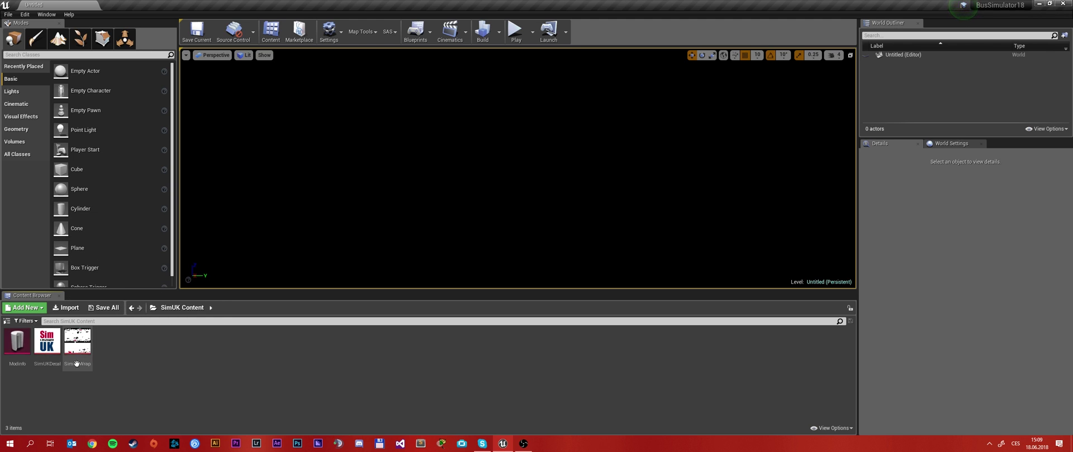
# Step: Create a ModInfo-class Data Asset and try naming it 'ModInfo'
pyautogui.rightClick(146, 375)
pyautogui.moveTo(187, 324)
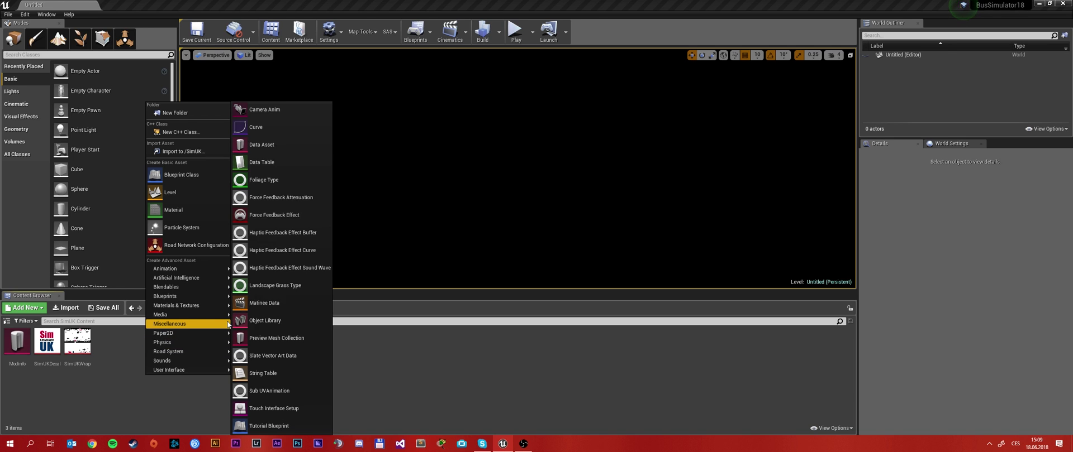
pyautogui.click(261, 140)
pyautogui.click(458, 242)
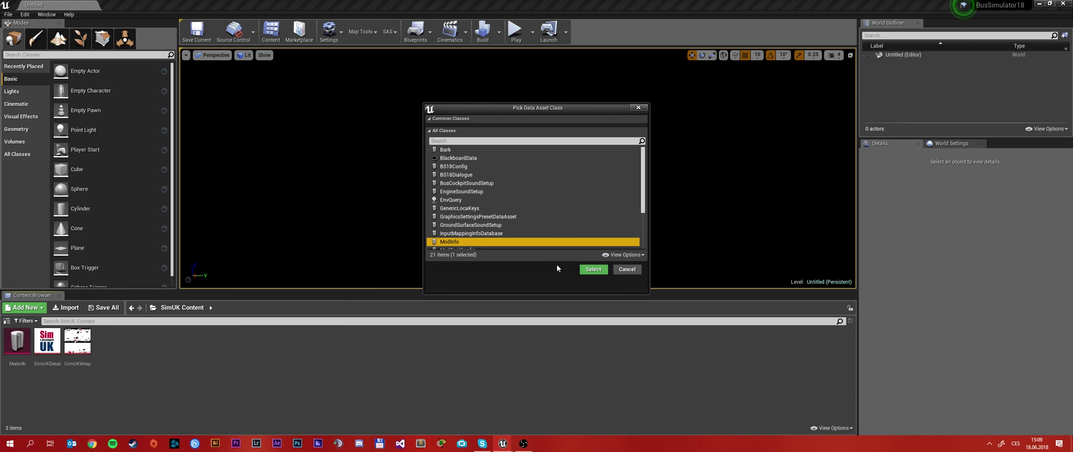
pyautogui.click(591, 269)
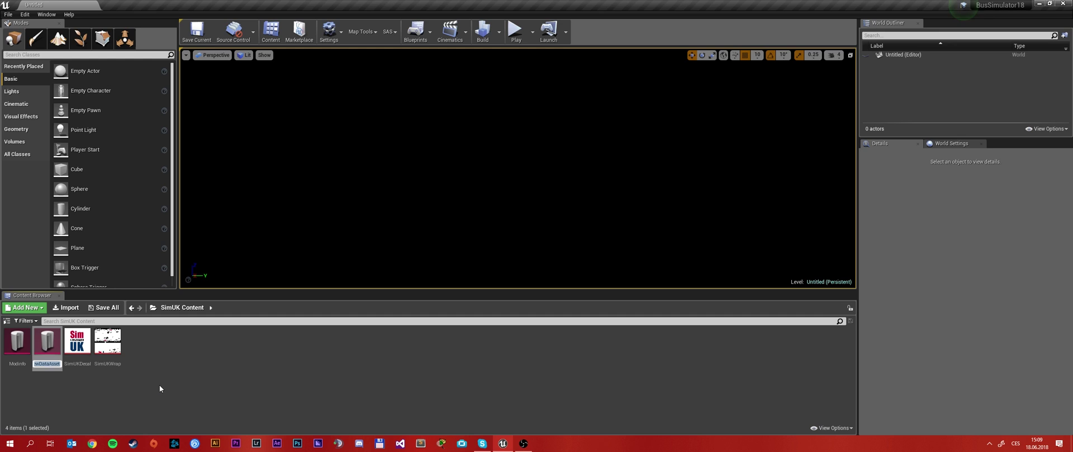
pyautogui.write('ModInfo')
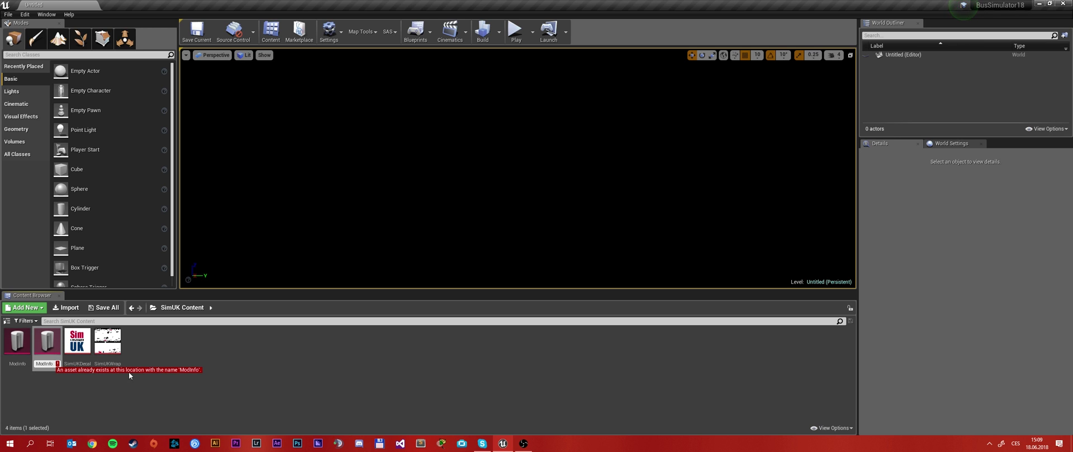
# Step: Cancel the rename and delete the duplicate NewDataAsset
pyautogui.press('Escape')
pyautogui.rightClick(68, 358)
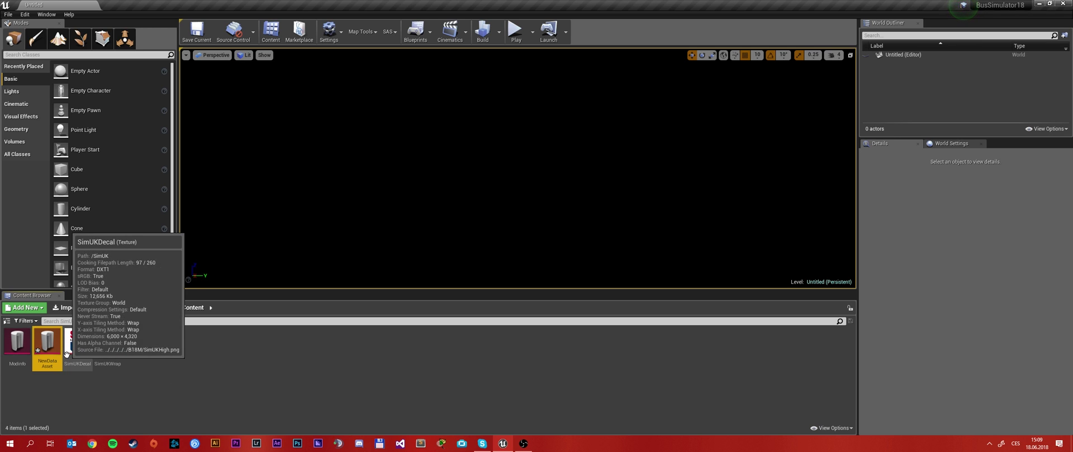
pyautogui.press('Delete')
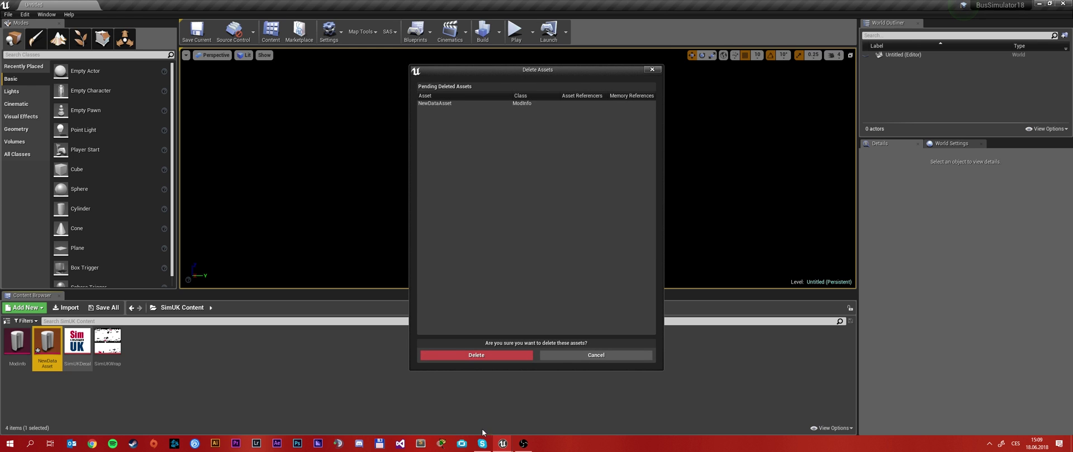
pyautogui.click(499, 358)
# Step: Open the SimUK Modinfo asset and add Bus Decals elements up to five
pyautogui.doubleClick(15, 344)
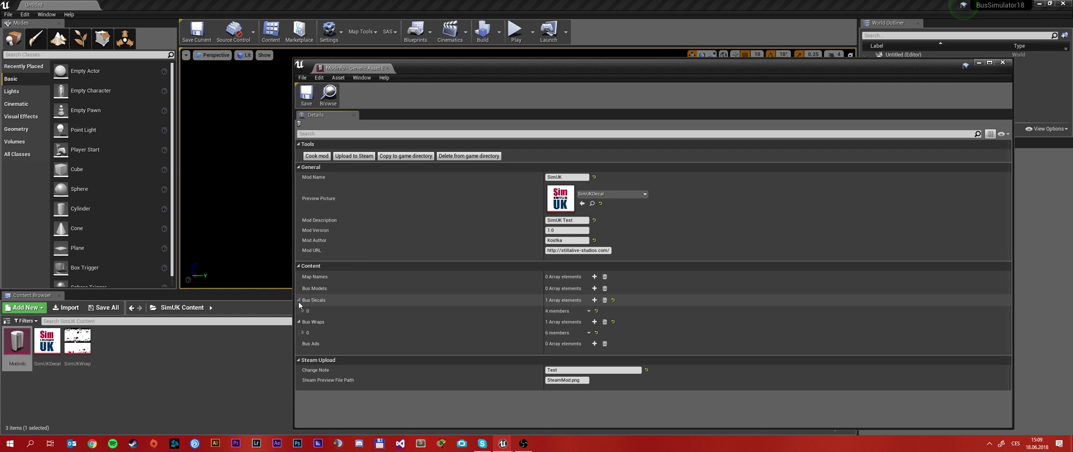
pyautogui.click(594, 301)
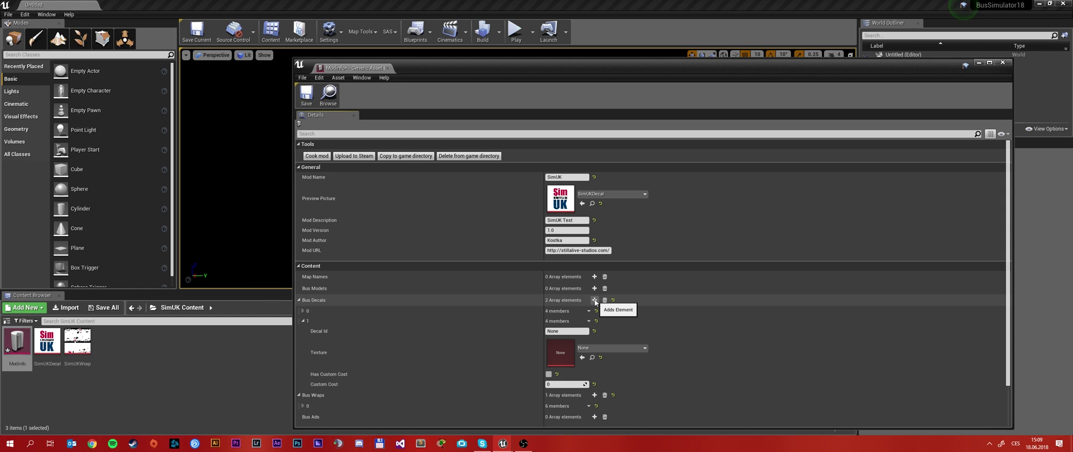
pyautogui.click(594, 301)
pyautogui.click(594, 301)
pyautogui.click(594, 301)
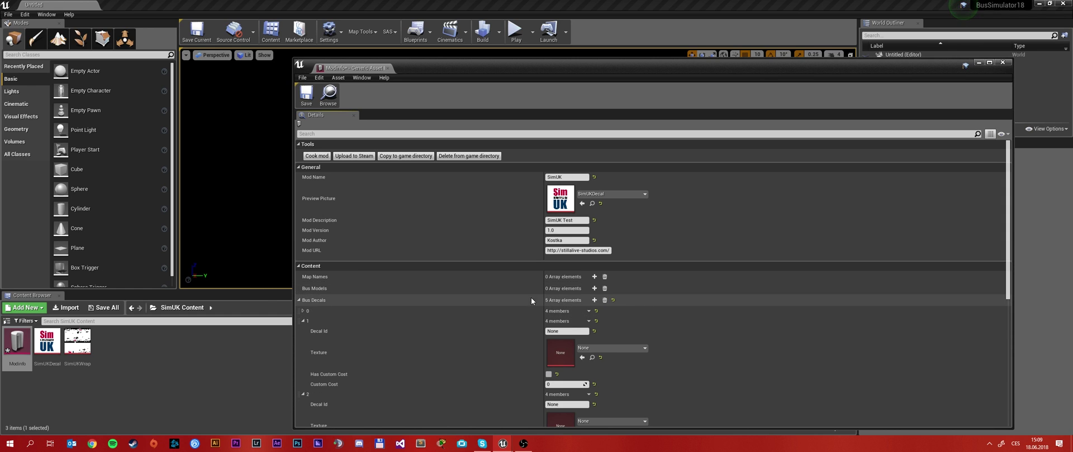
pyautogui.scroll(-9, 536, 293)
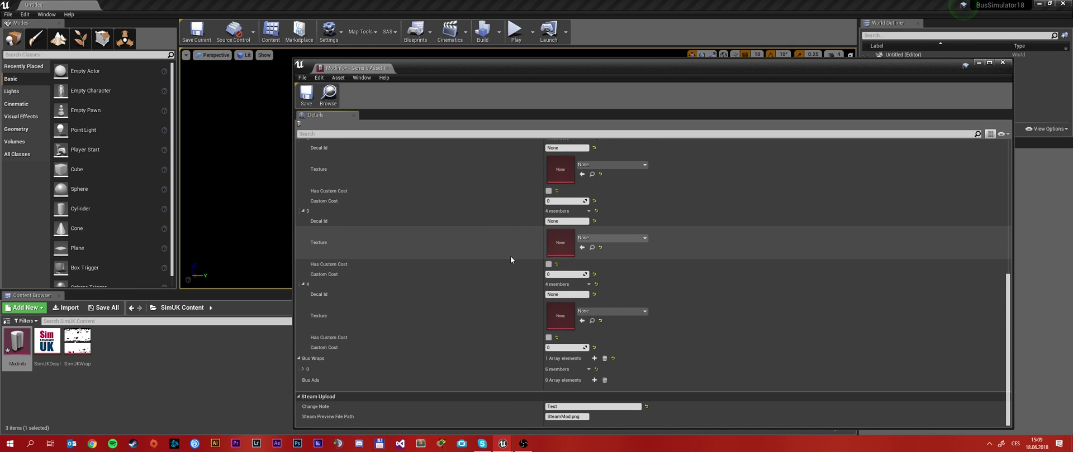
pyautogui.scroll(10, 508, 280)
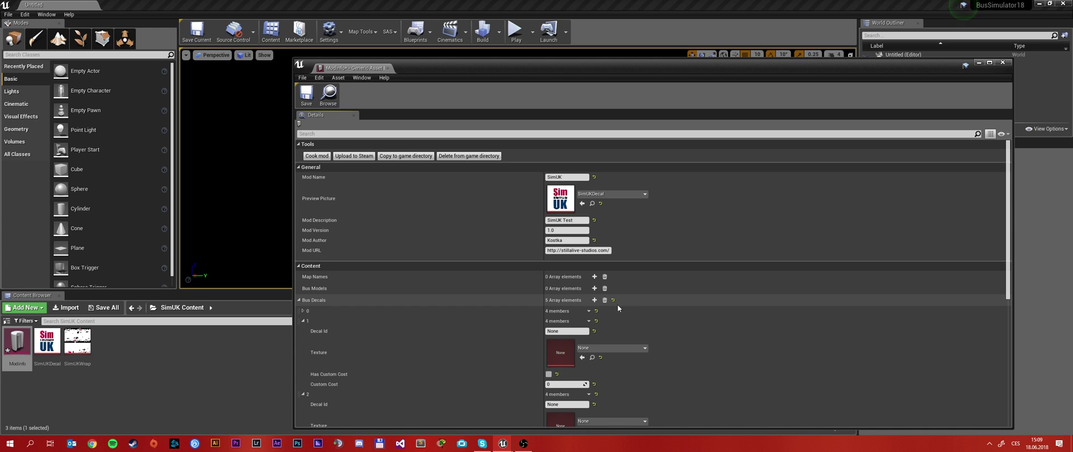
# Step: Collapse Bus Decals elements 1 to 4 and close the Modinfo editor
pyautogui.click(303, 322)
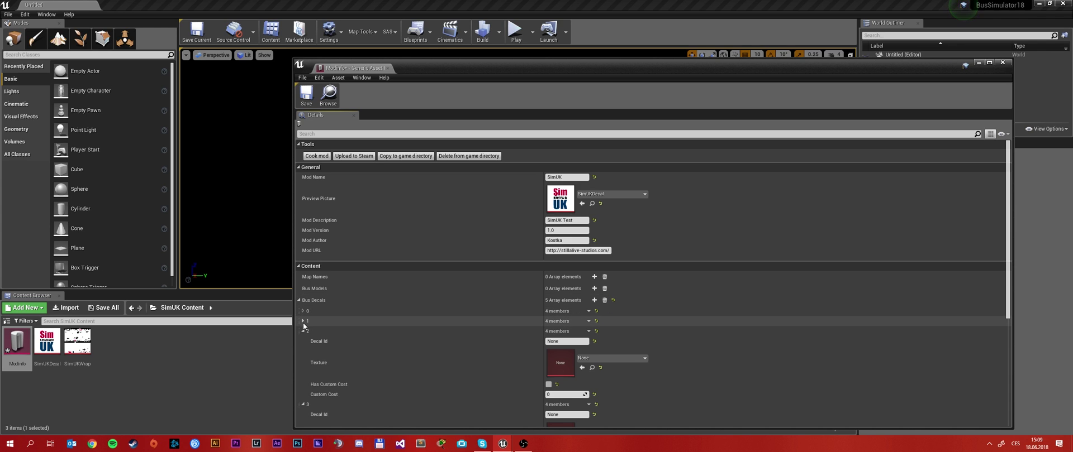
pyautogui.click(302, 331)
pyautogui.scroll(-1, 303, 331)
pyautogui.click(302, 328)
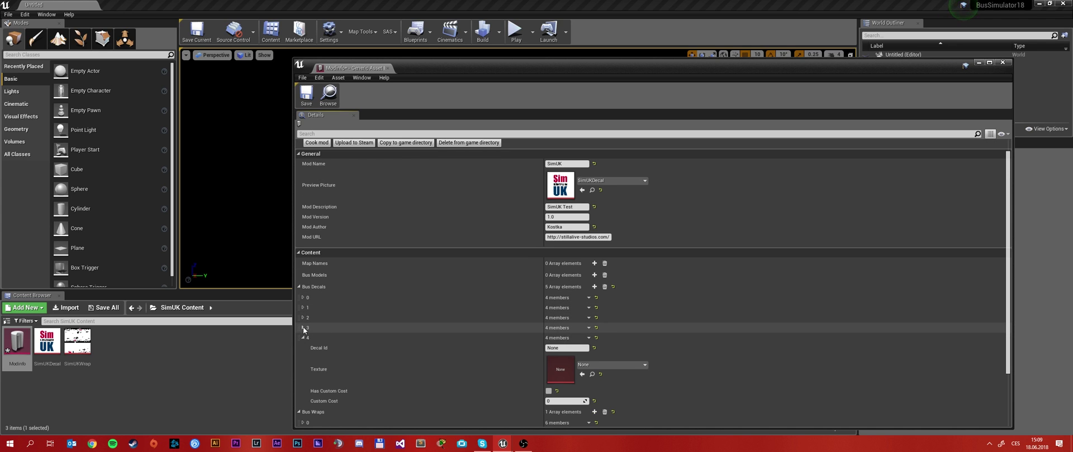
pyautogui.click(302, 337)
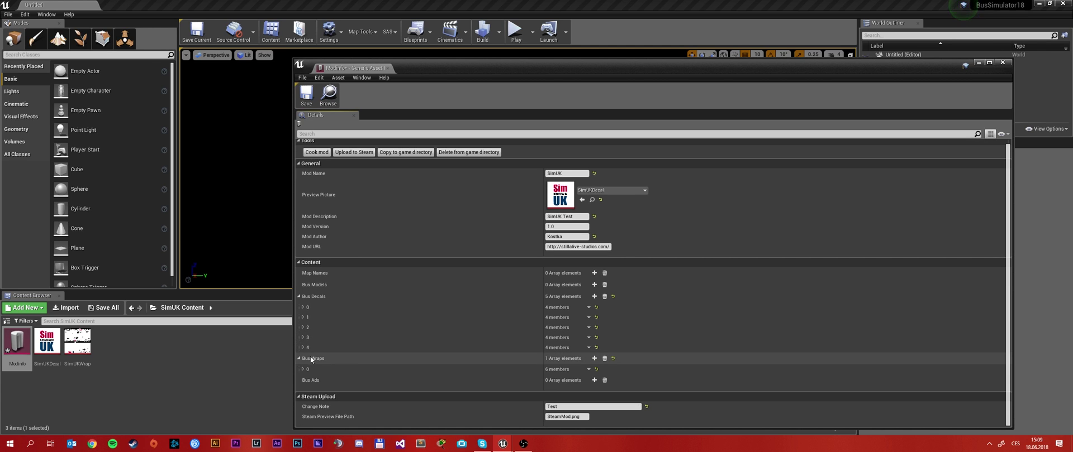
pyautogui.click(1006, 64)
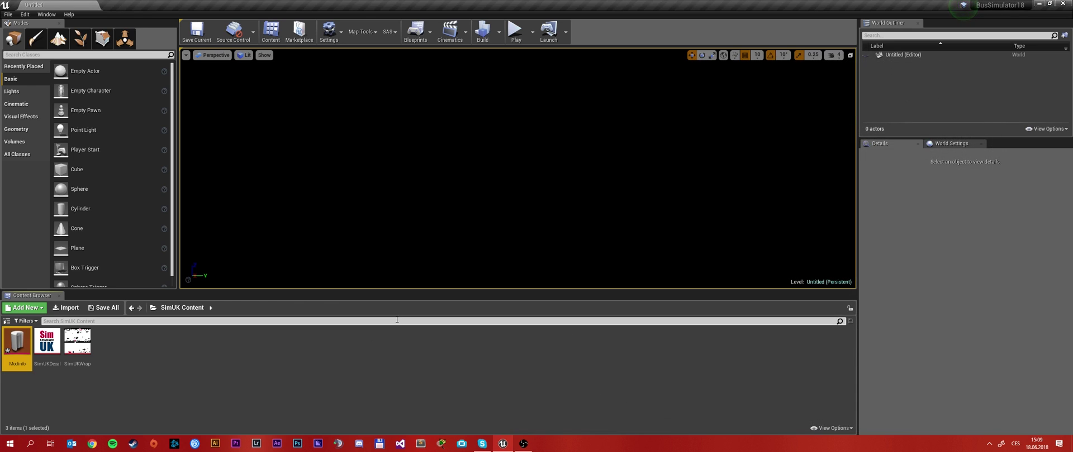
# Step: Switch the Content Browser to the SyntusUtrecht Content folder
pyautogui.click(248, 347)
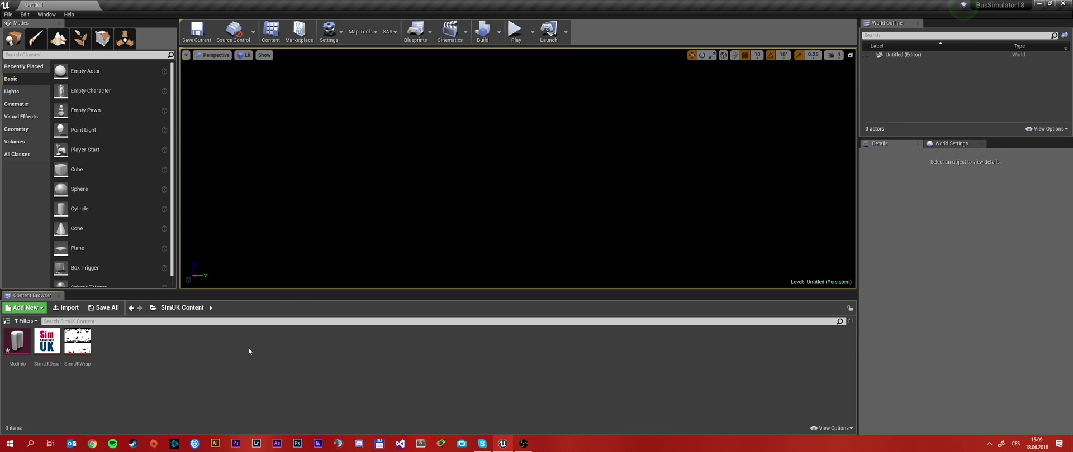
pyautogui.click(180, 308)
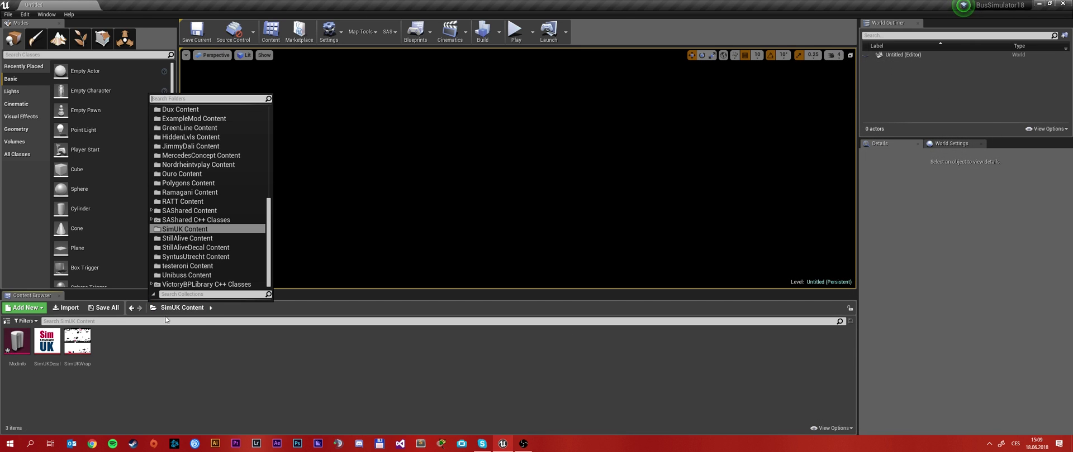
pyautogui.click(226, 255)
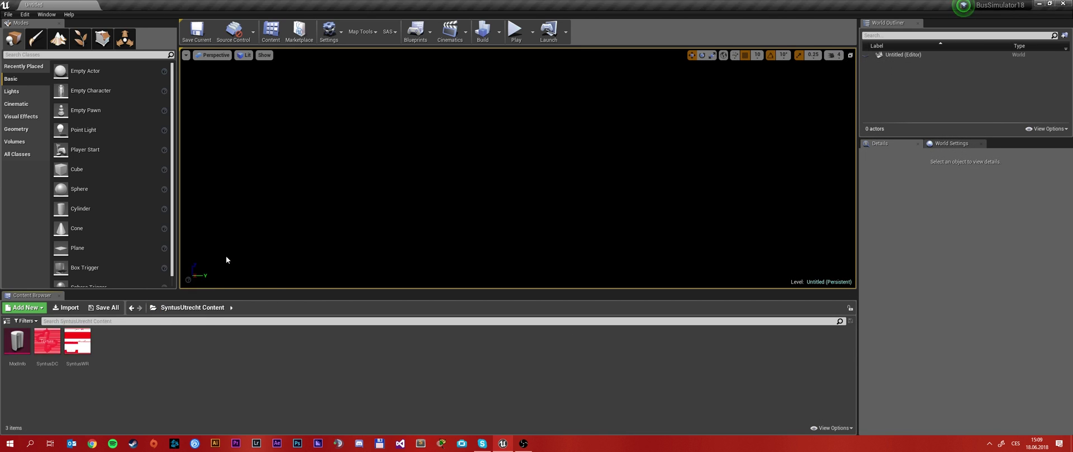
# Step: Create a new Miscellaneous Data Asset of class ModInfo
pyautogui.rightClick(149, 374)
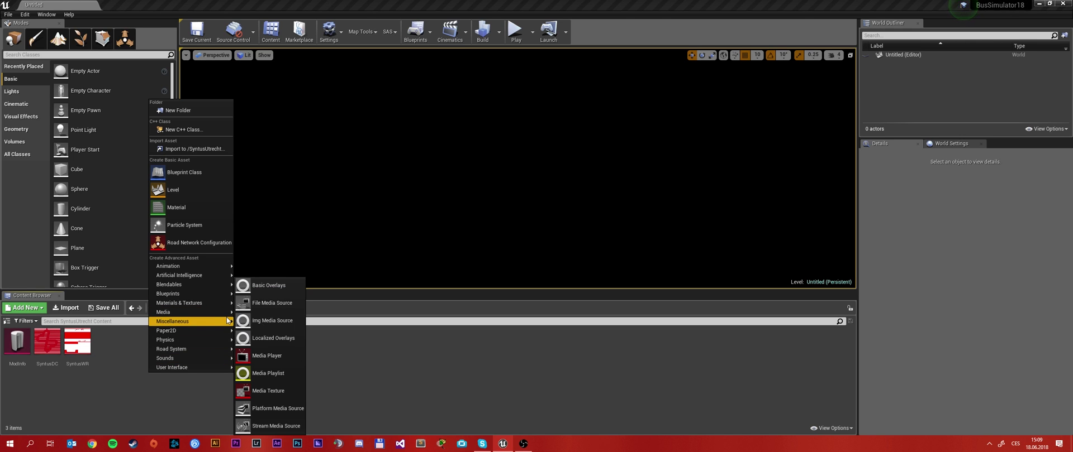
pyautogui.moveTo(226, 321)
pyautogui.click(280, 149)
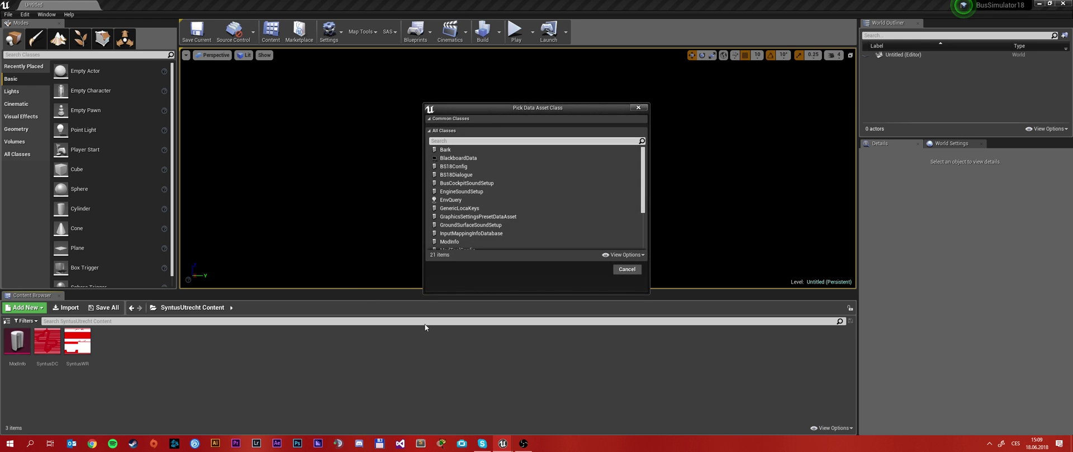
pyautogui.scroll(-3, 492, 224)
pyautogui.click(488, 215)
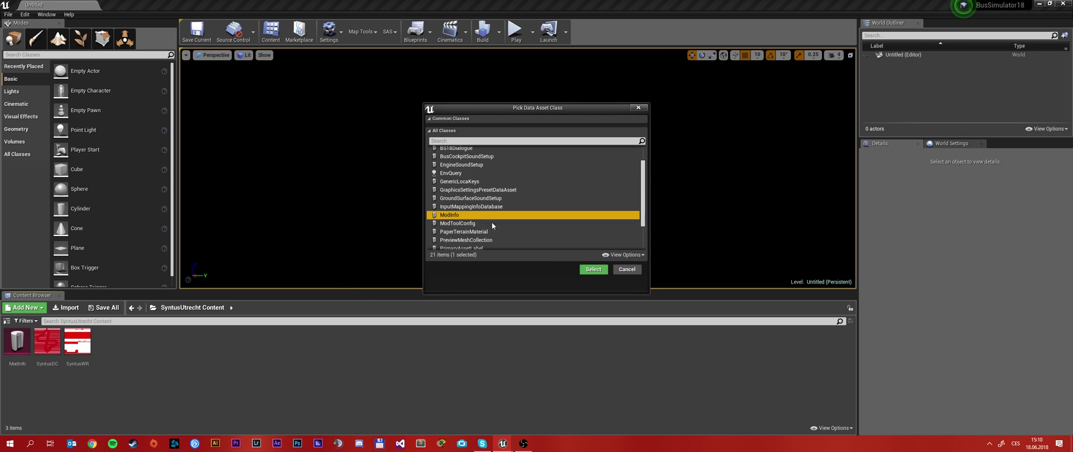
pyautogui.click(603, 268)
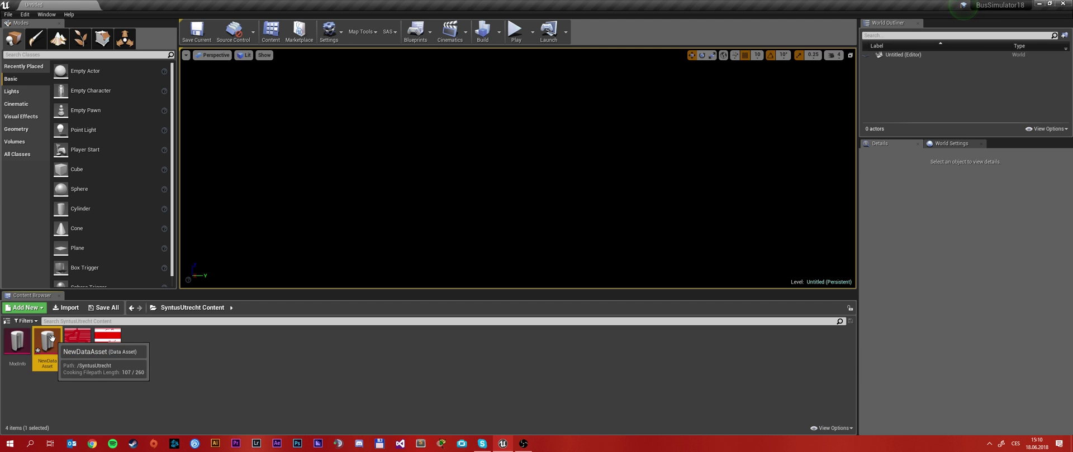
# Step: Open NewDataAsset to review its mod settings, then close it
pyautogui.doubleClick(51, 339)
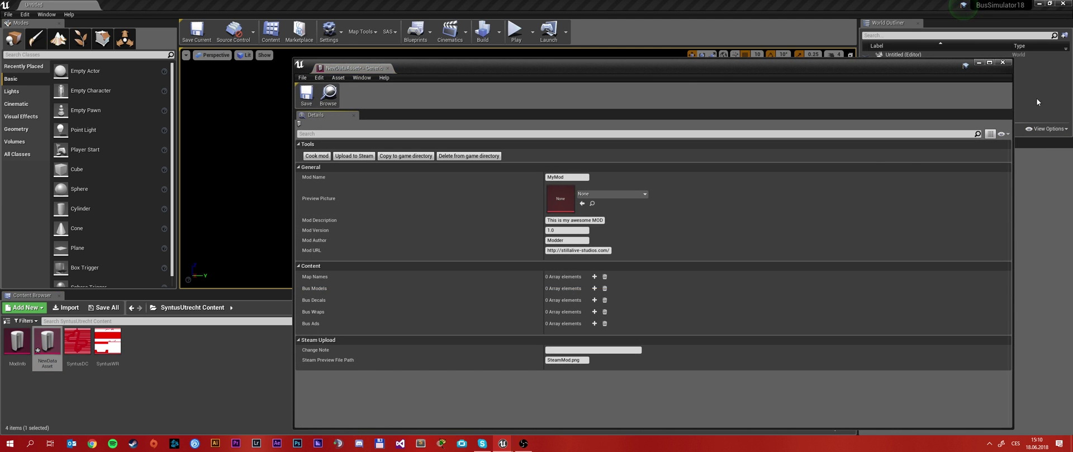
pyautogui.click(1005, 63)
pyautogui.click(286, 357)
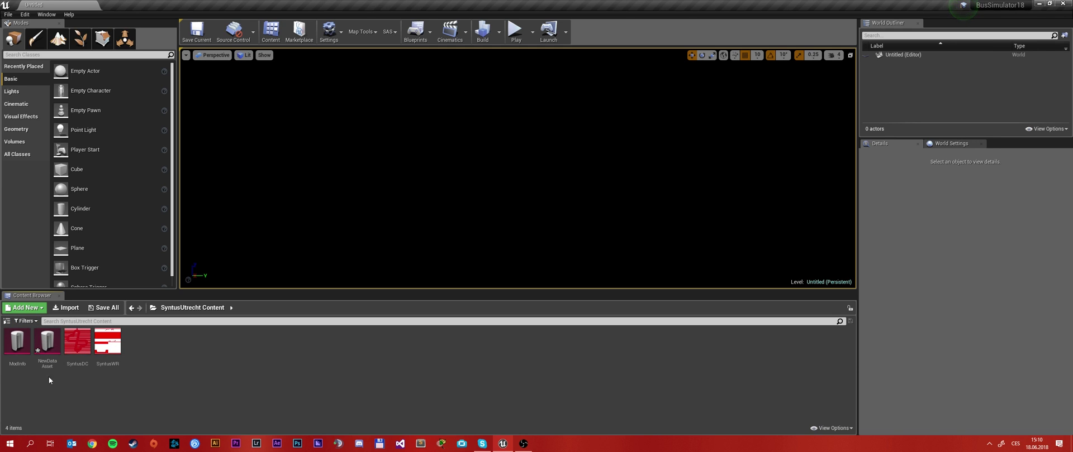
# Step: Delete NewDataAsset, leaving the original ModInfo asset
pyautogui.click(47, 345)
pyautogui.press('Delete')
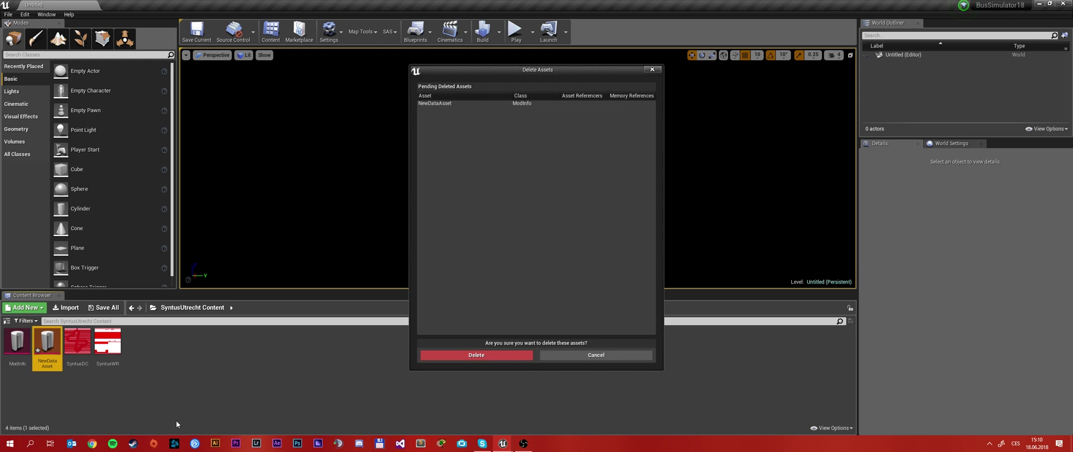
pyautogui.click(506, 355)
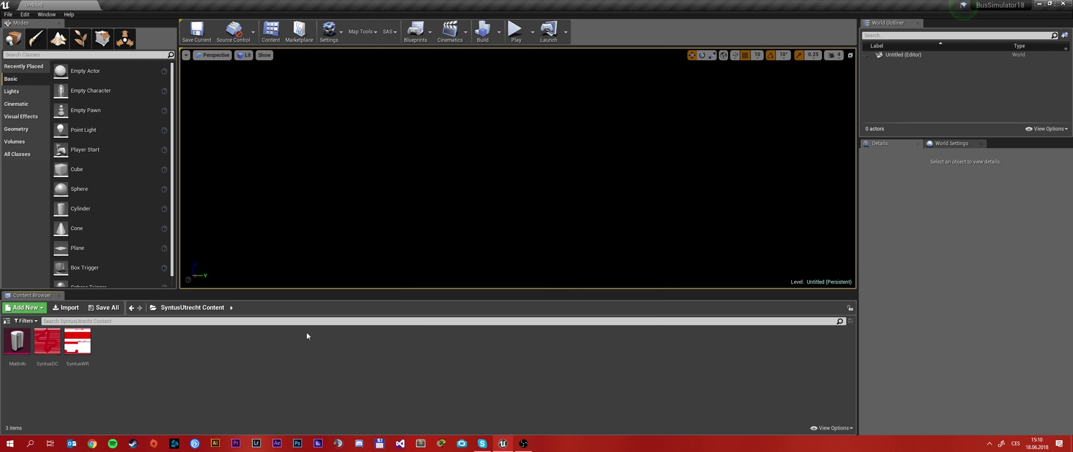
pyautogui.click(18, 364)
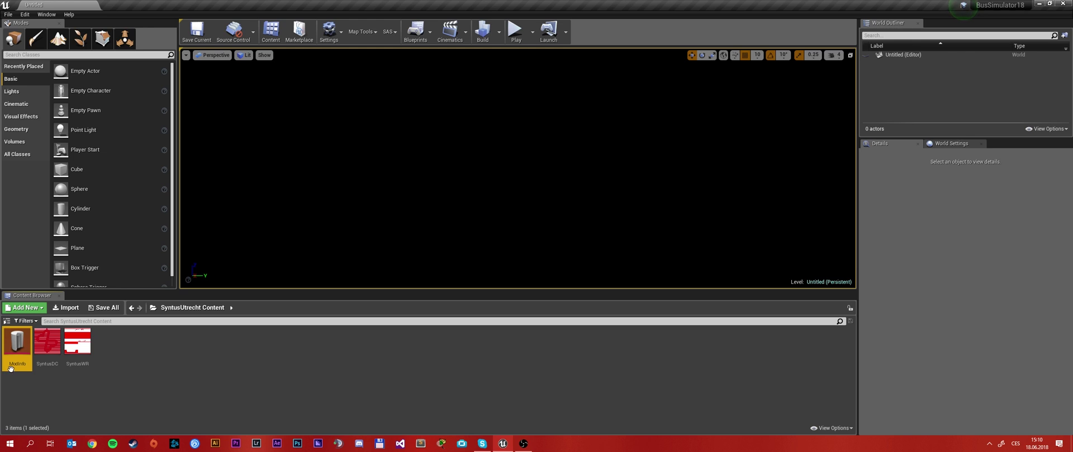
pyautogui.click(193, 349)
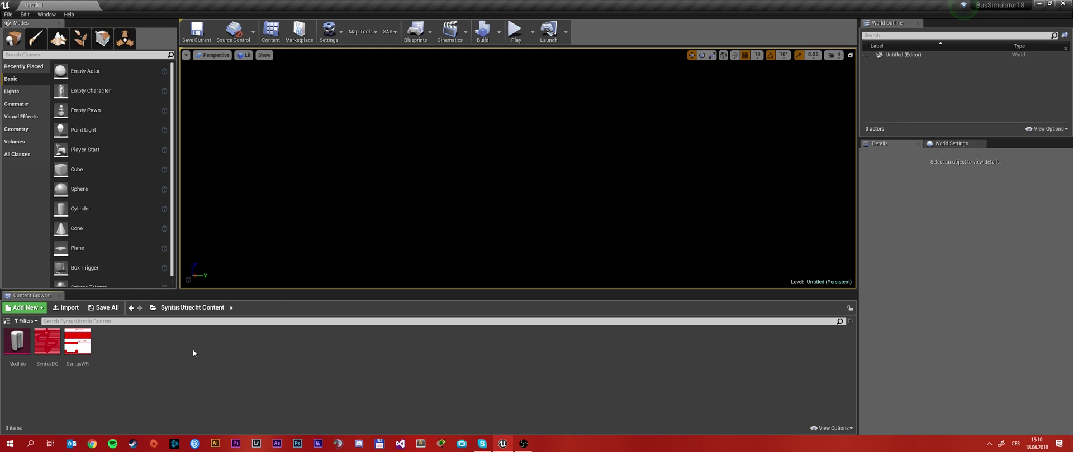
# Step: Start another ModInfo Data Asset, then cancel the class picker without creating it
pyautogui.rightClick(193, 350)
pyautogui.moveTo(235, 298)
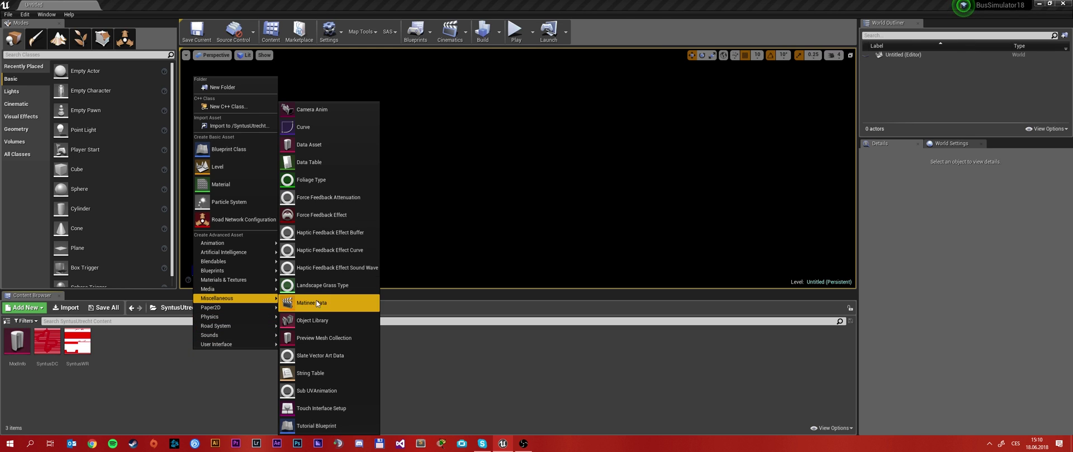
pyautogui.click(336, 146)
pyautogui.scroll(-2, 468, 218)
pyautogui.click(467, 215)
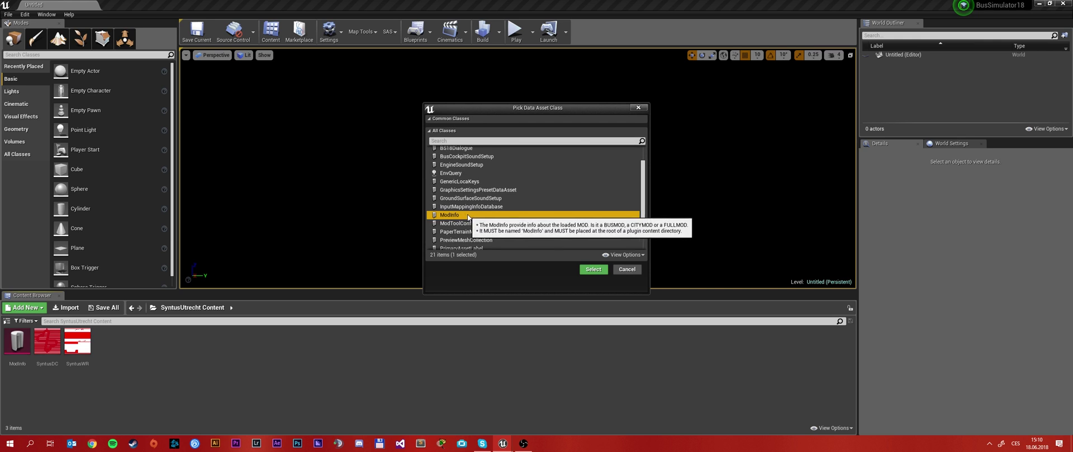
pyautogui.click(638, 107)
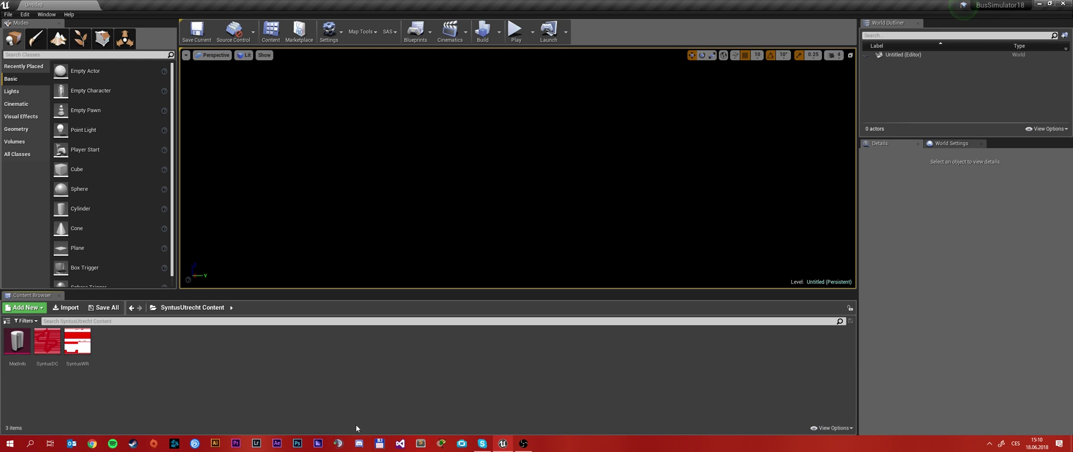
# Step: In Total Commander, open h:\B18M\Plugins\SyntusUtrecht and inspect SteamMod.png
pyautogui.click(380, 442)
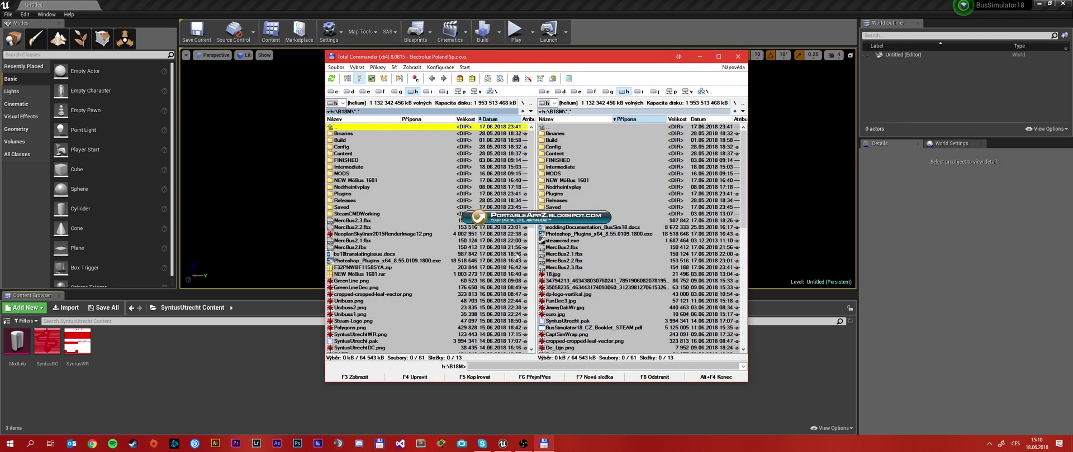
pyautogui.doubleClick(565, 195)
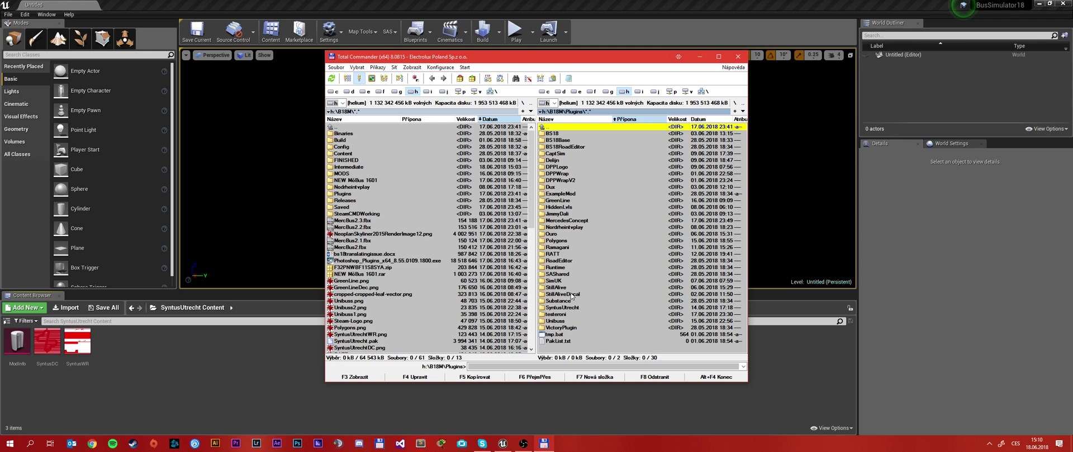
pyautogui.doubleClick(578, 310)
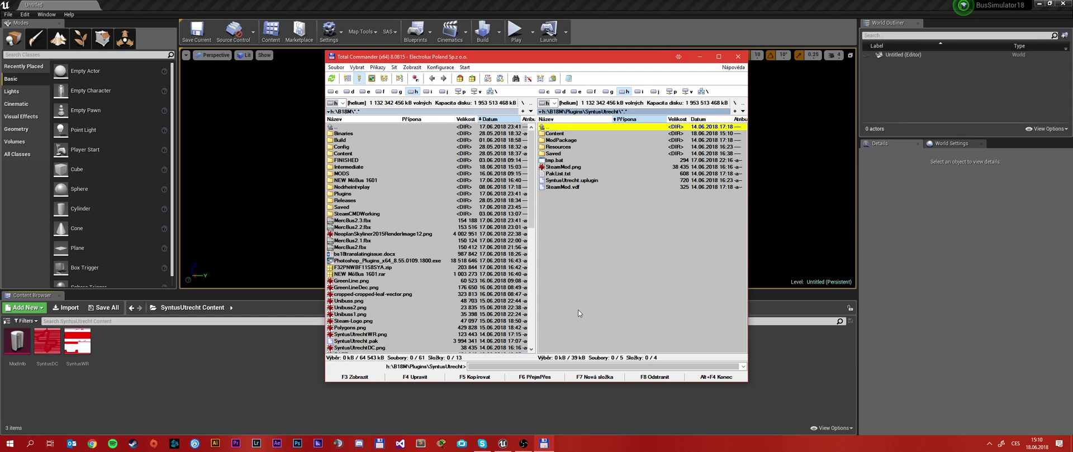
pyautogui.click(559, 169)
pyautogui.rightClick(559, 169)
pyautogui.press('Escape')
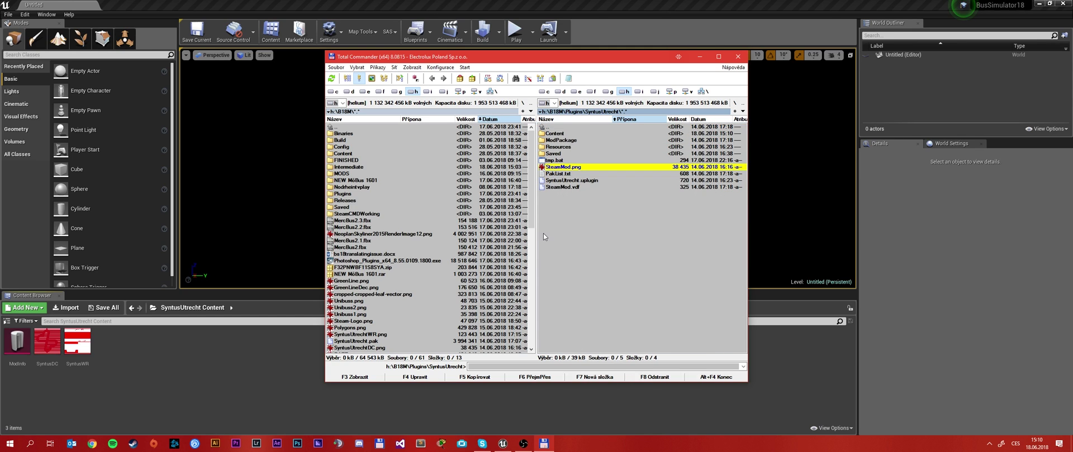
pyautogui.rightClick(590, 168)
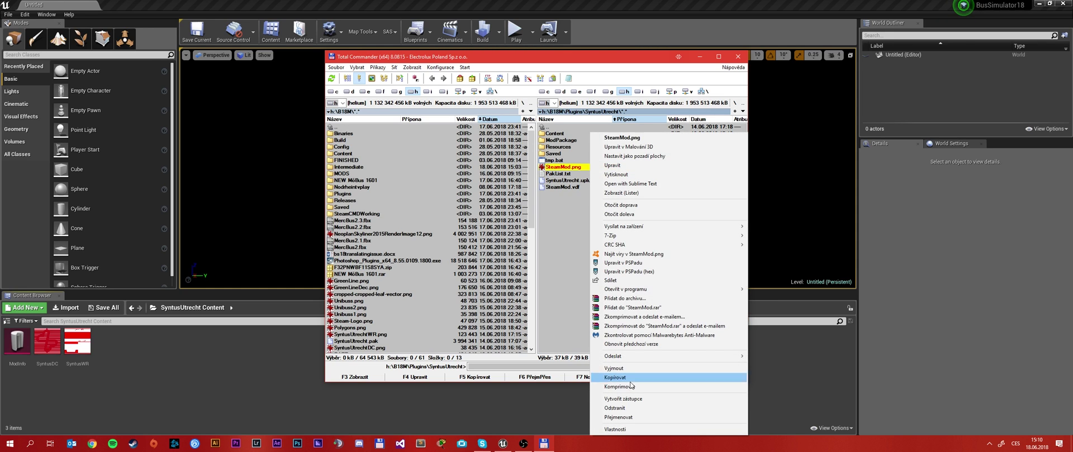
pyautogui.click(614, 429)
pyautogui.moveTo(790, 149); pyautogui.dragTo(845, 118)
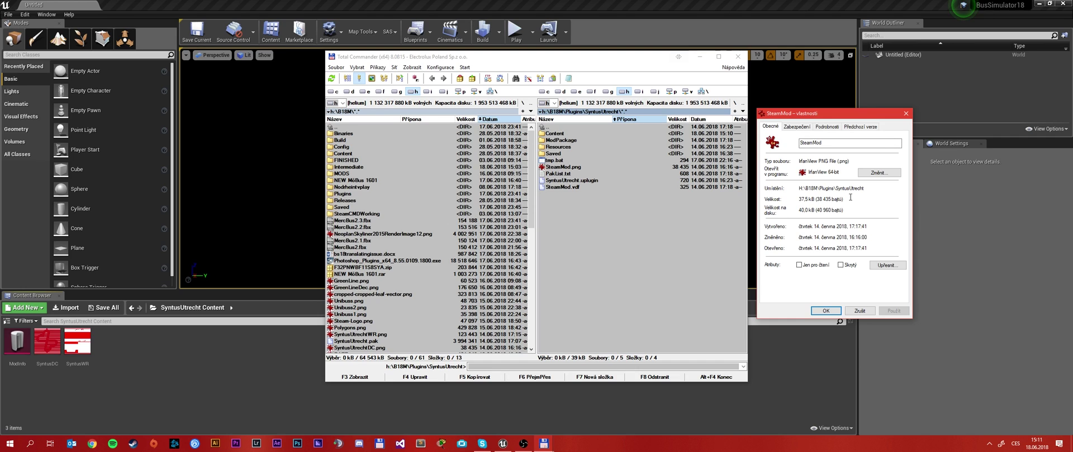
pyautogui.moveTo(799, 199); pyautogui.dragTo(850, 199)
pyautogui.click(850, 200)
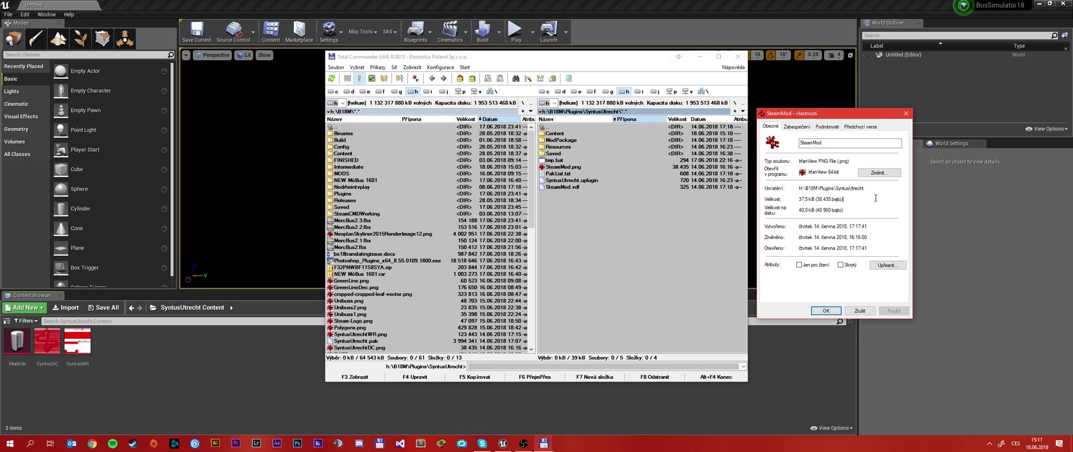
pyautogui.click(821, 311)
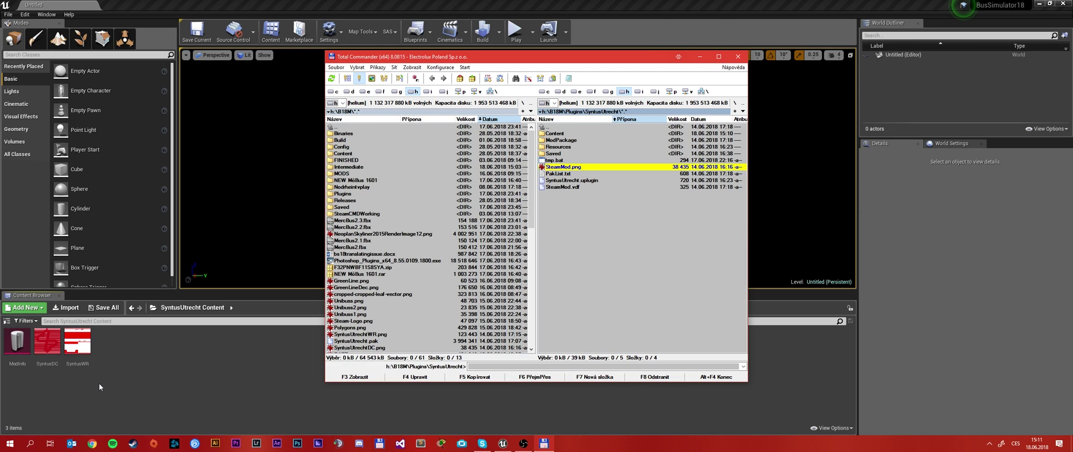
# Step: Navigate Total Commander's right panel up to h:\B18M\Plugins, showing SyntusUtrecht and SimUK
pyautogui.doubleClick(553, 129)
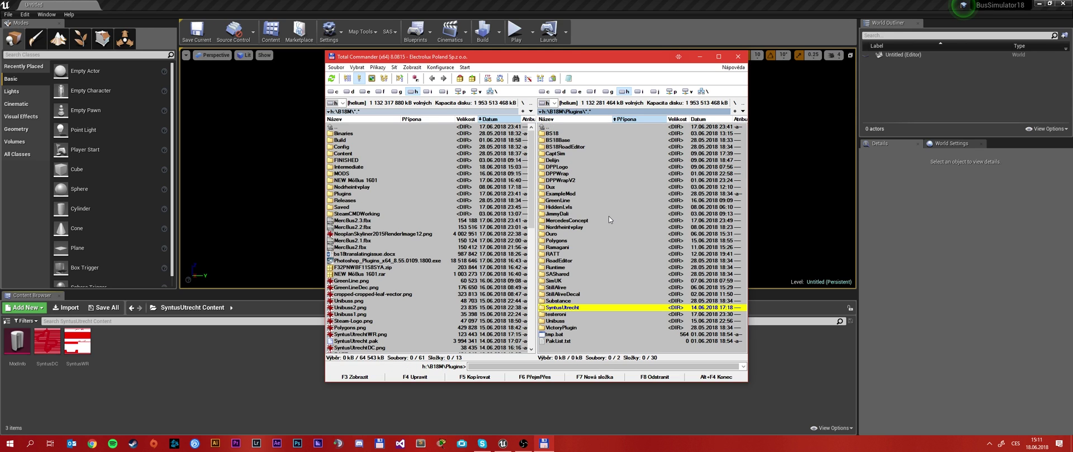
pyautogui.click(262, 358)
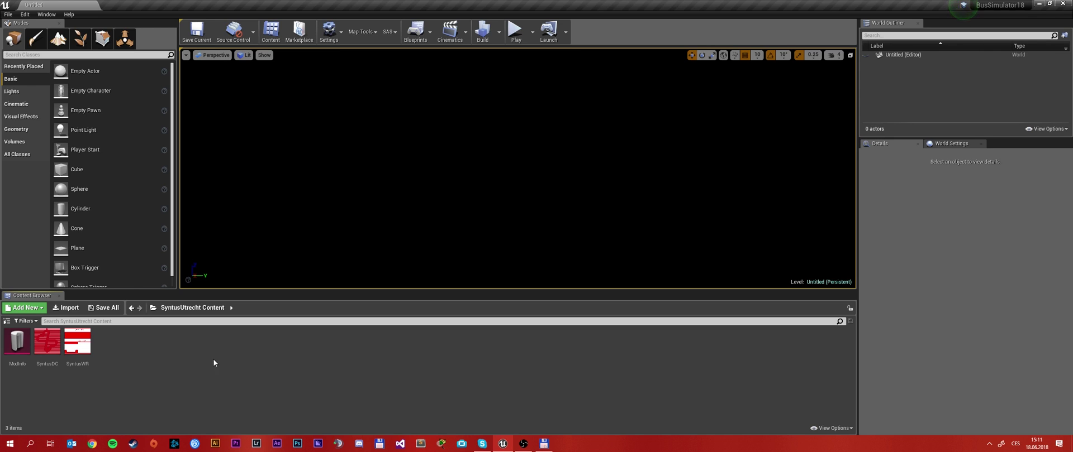
pyautogui.click(543, 444)
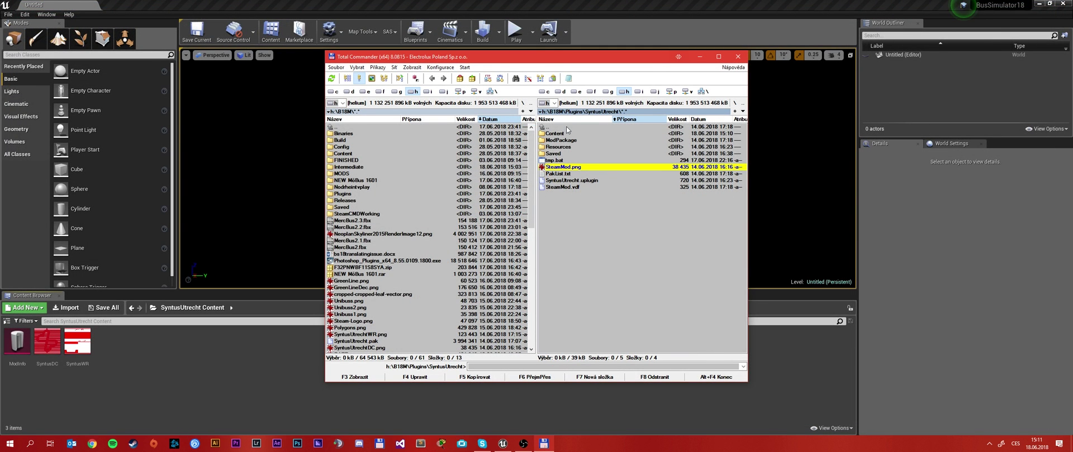
pyautogui.doubleClick(567, 126)
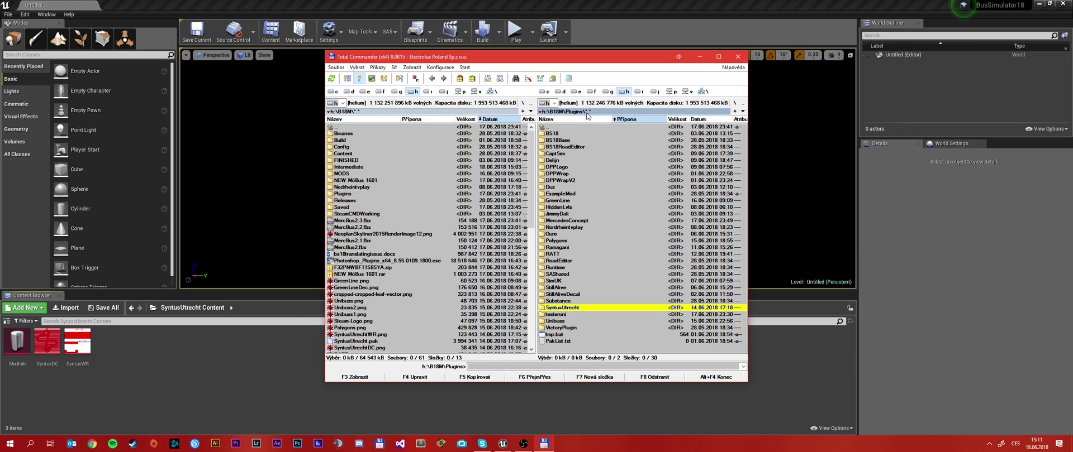
pyautogui.click(248, 339)
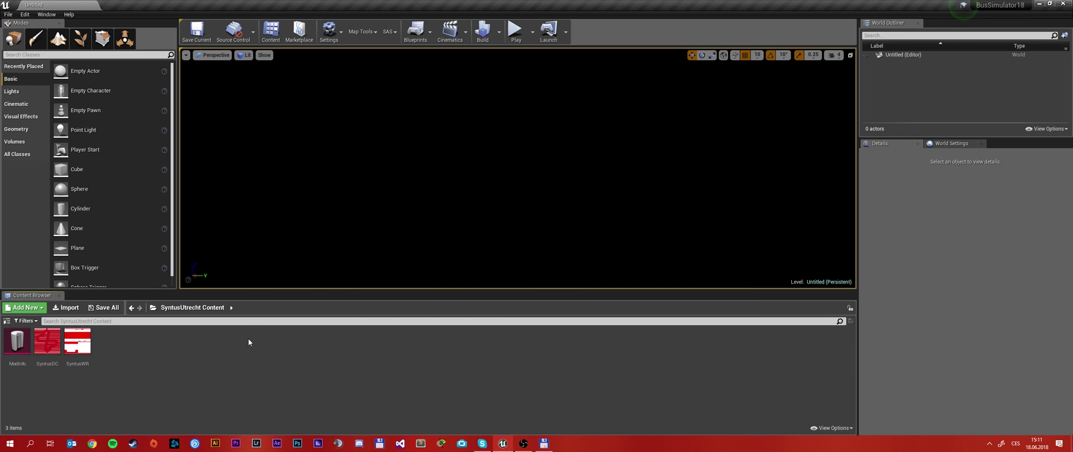
pyautogui.click(153, 308)
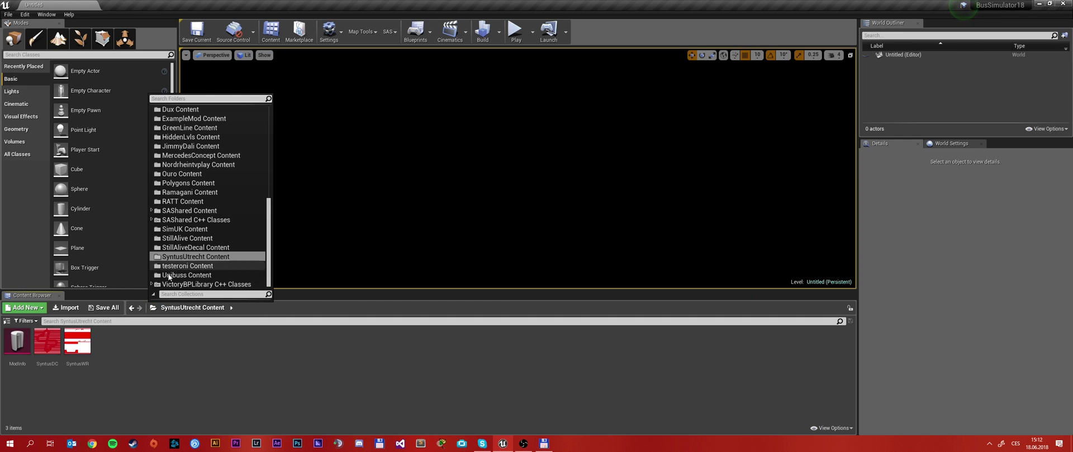
pyautogui.click(266, 355)
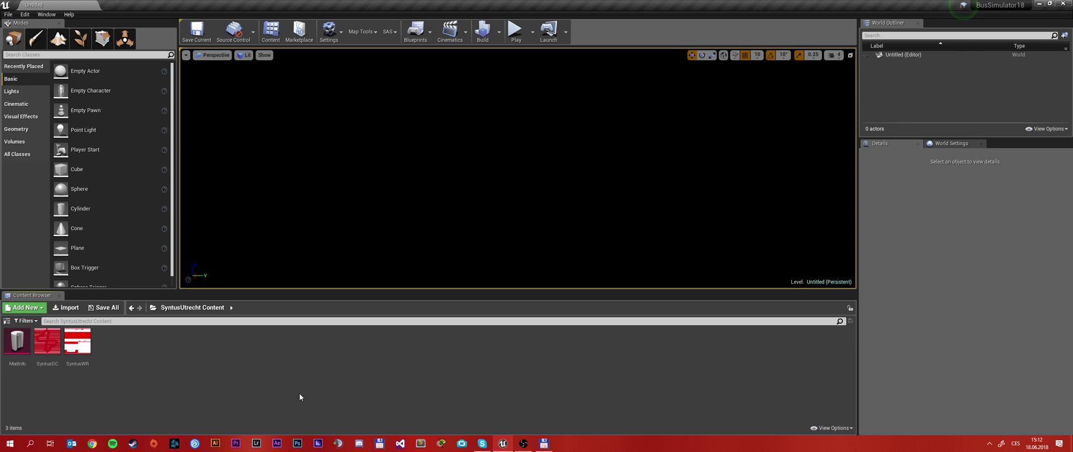
# Step: Bring Discord forward on the astragon server's #bus-sim-18-modding channel, raising its window
pyautogui.click(359, 444)
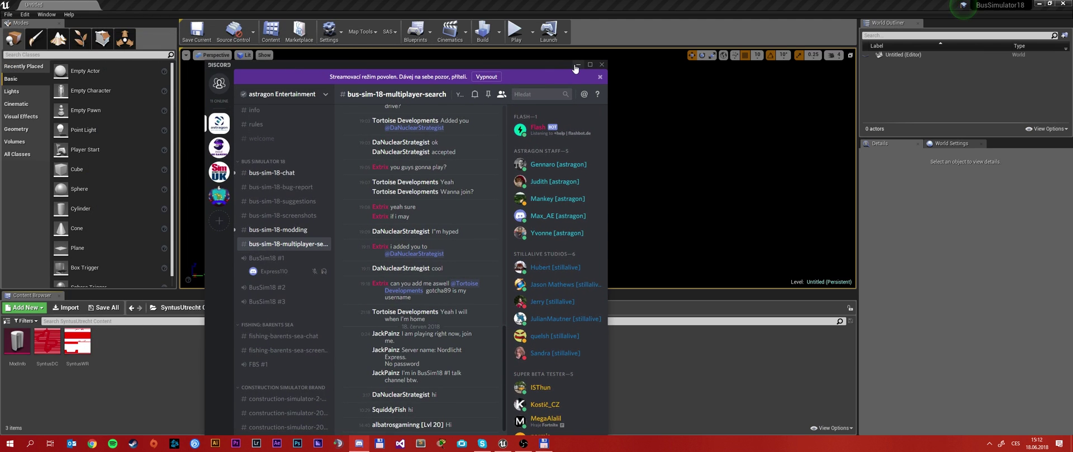
pyautogui.click(305, 231)
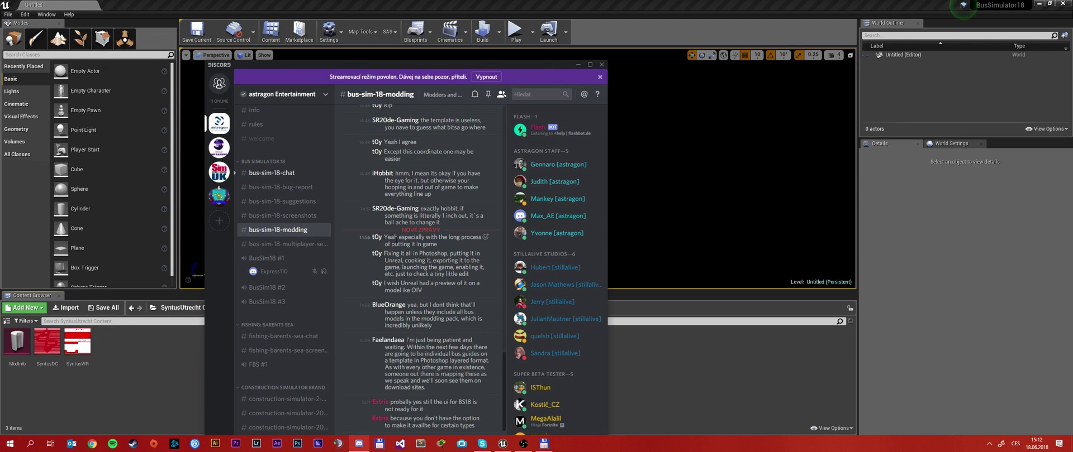
pyautogui.moveTo(521, 66); pyautogui.dragTo(521, 34)
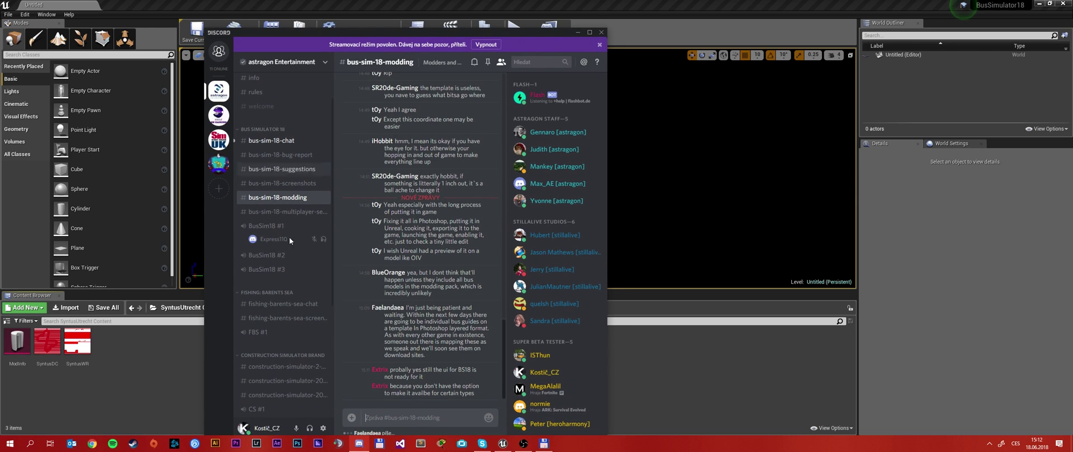
pyautogui.click(575, 33)
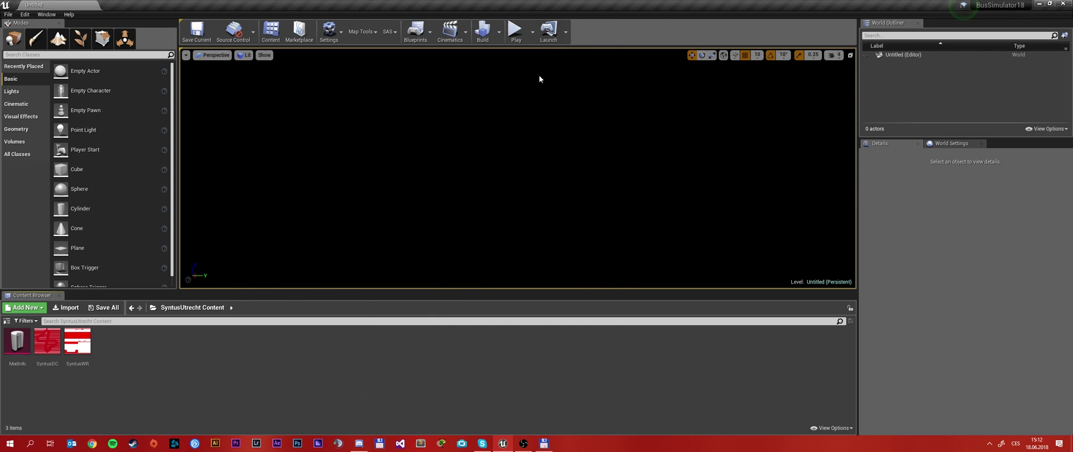